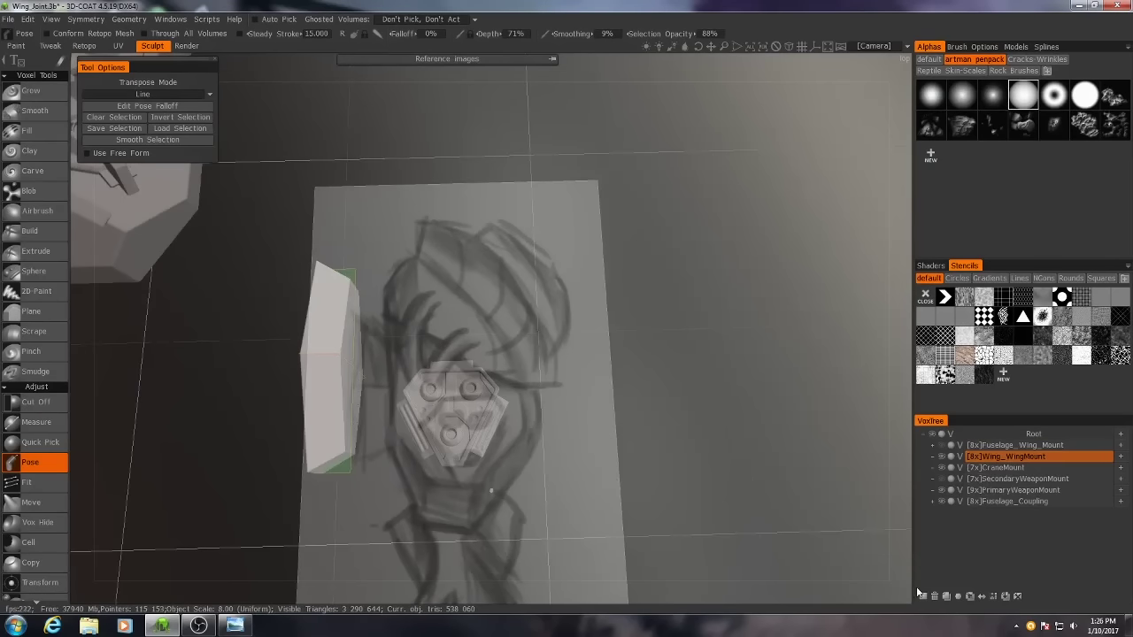
Add a new layer to the VoxTree, rename it Wing_Center and make it the current layer.
click(924, 597)
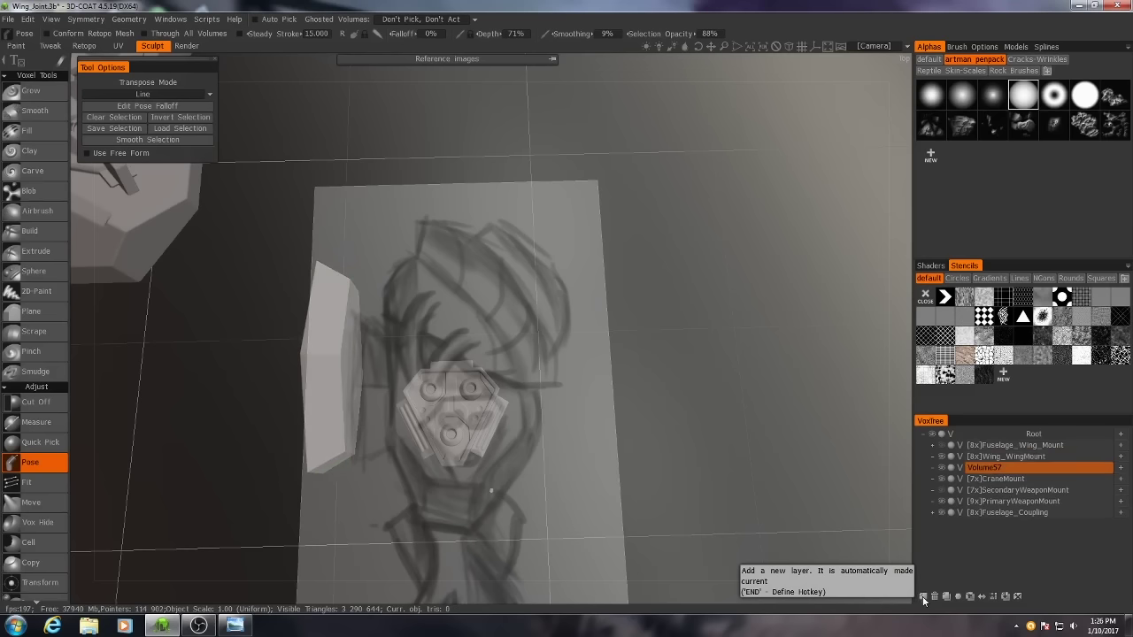
double_click(984, 468)
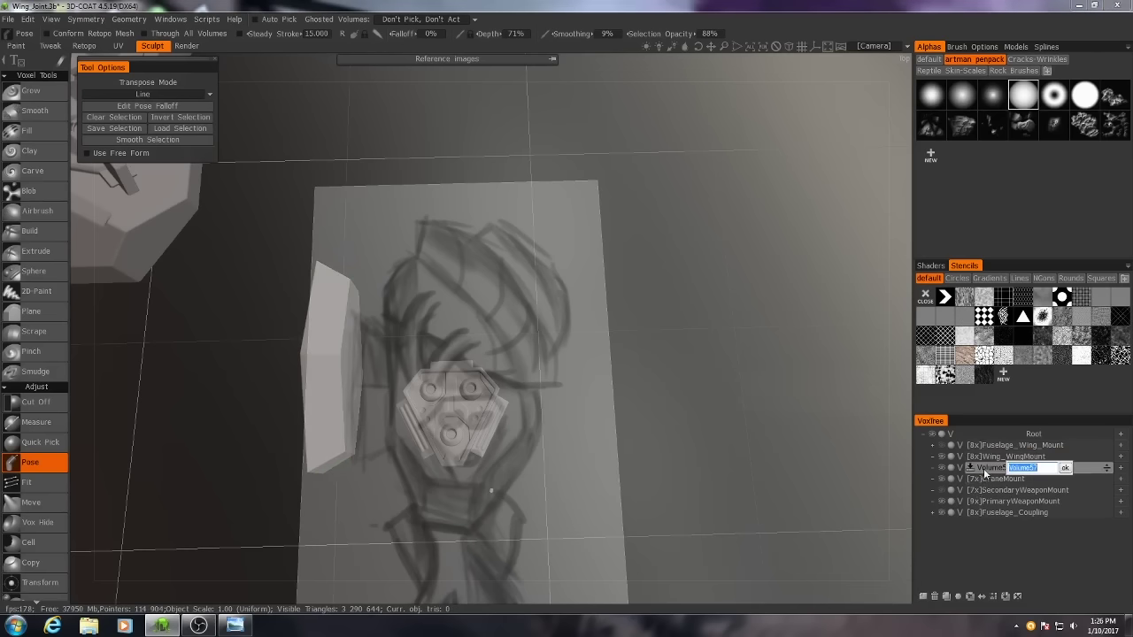
text(Wing_Center)
key(Return)
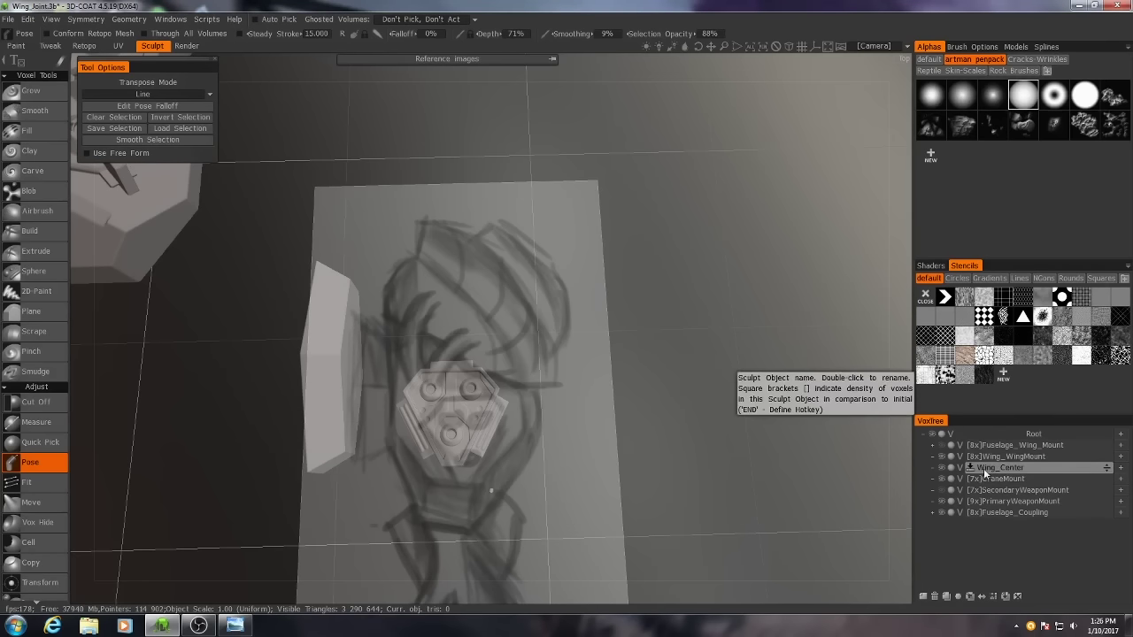
click(985, 474)
mouse_move(626, 399)
mouse_down()
mouse_move(620, 423)
mouse_move(589, 413)
mouse_move(640, 435)
mouse_move(624, 411)
mouse_up()
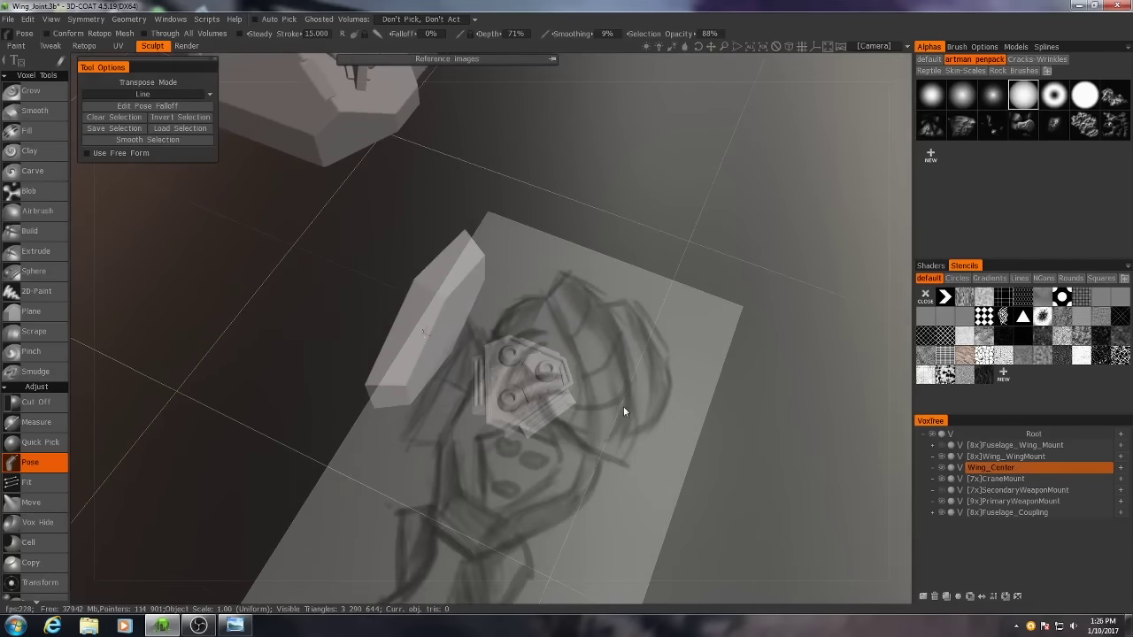
click(1000, 469)
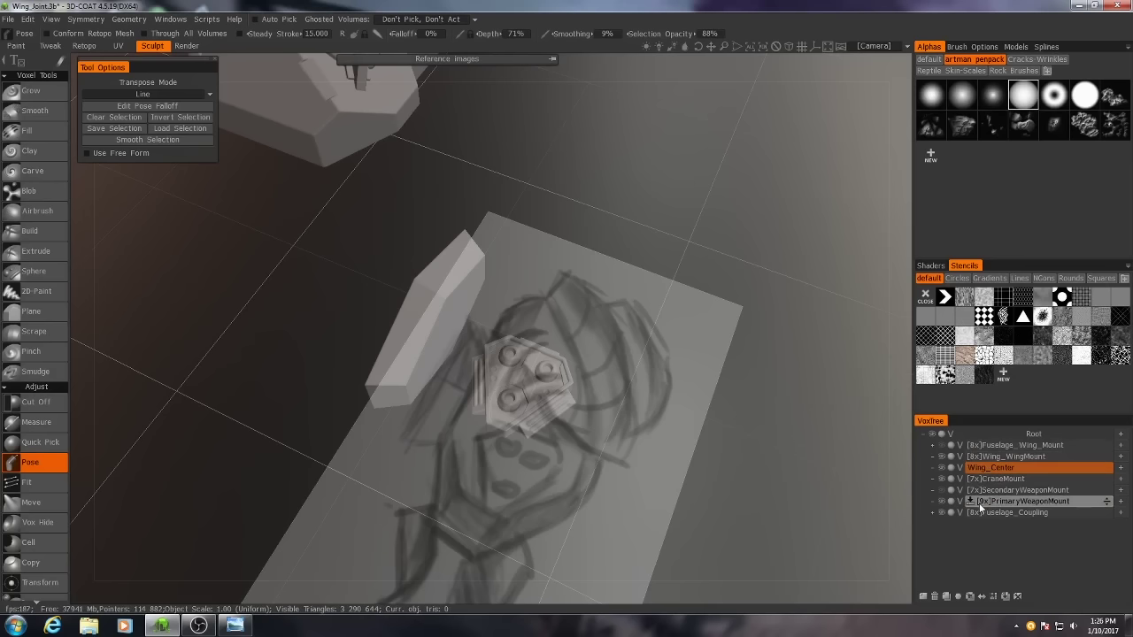
click(1001, 470)
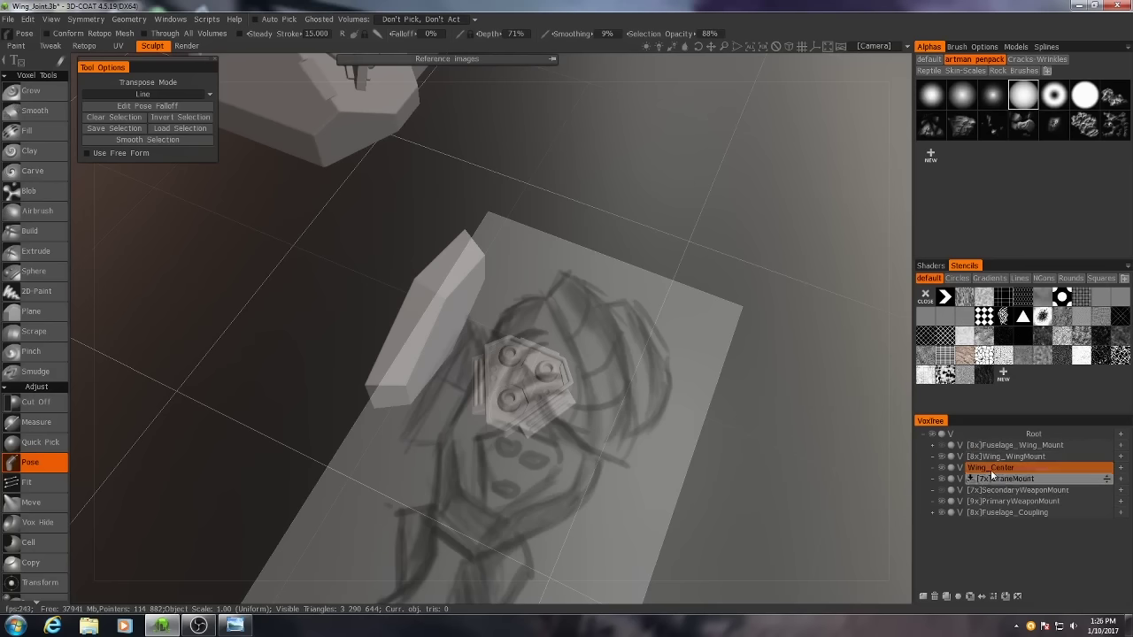
mouse_move(594, 345)
alt+mouse_down()
mouse_move(615, 414)
mouse_move(486, 396)
mouse_move(451, 408)
mouse_move(496, 354)
mouse_move(543, 353)
mouse_move(571, 403)
mouse_move(343, 217)
alt+mouse_up()
scroll(486, 396, down, 4)
scroll(454, 410, up, 4)
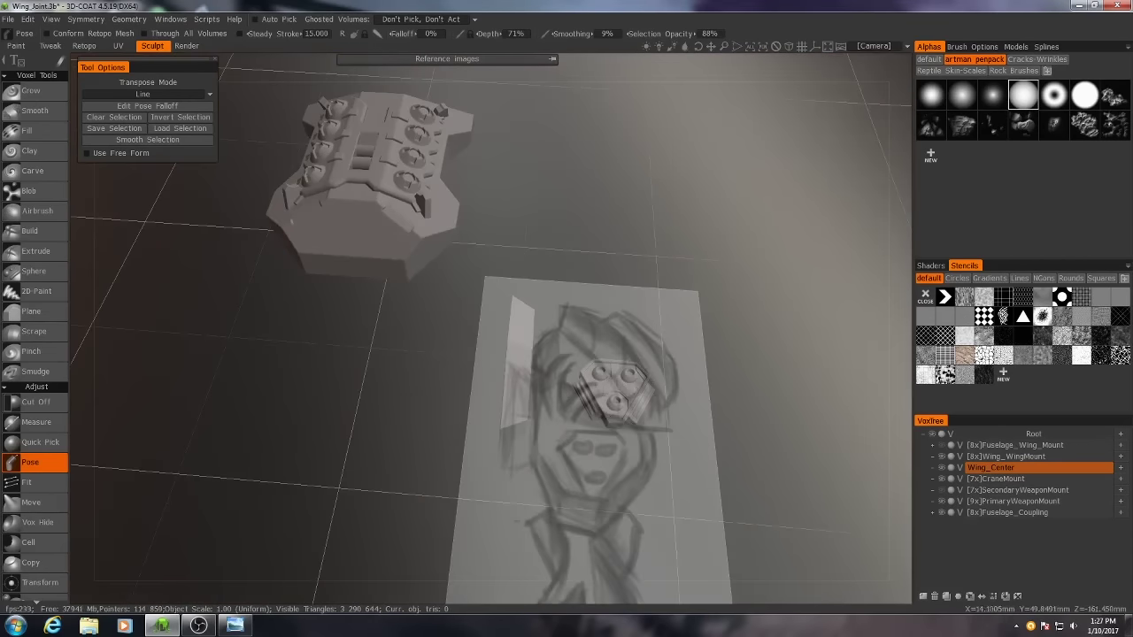
mouse_move(434, 275)
mouse_down()
mouse_move(419, 319)
mouse_move(398, 331)
mouse_move(542, 301)
mouse_up()
scroll(419, 319, down, 3)
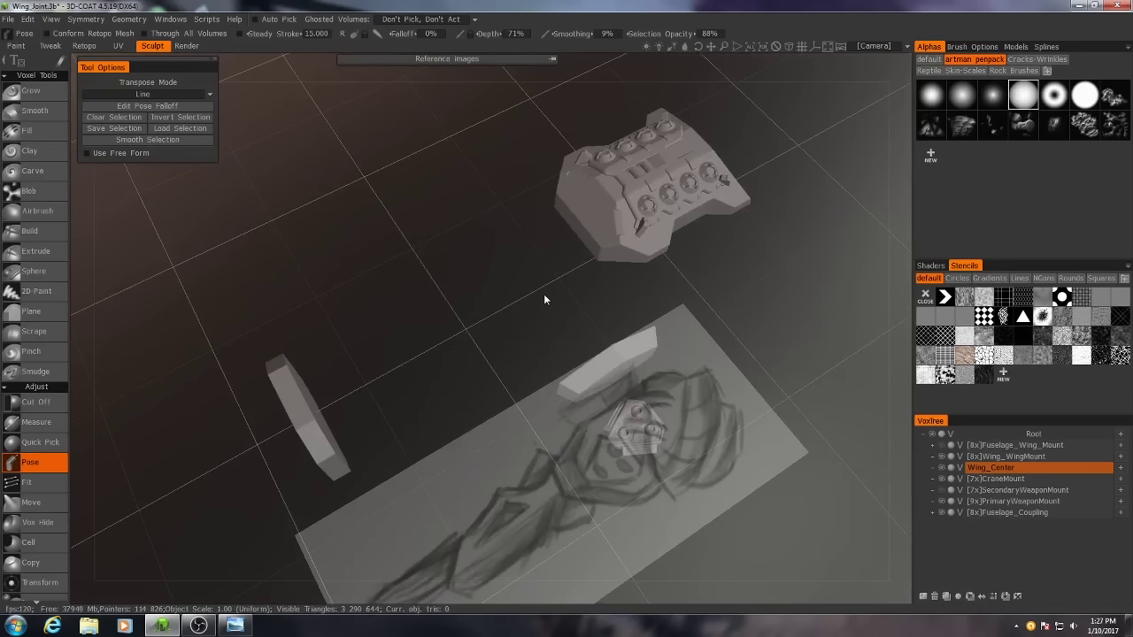
mouse_move(540, 304)
mouse_down()
mouse_move(567, 318)
mouse_move(500, 330)
mouse_move(516, 331)
mouse_move(490, 511)
mouse_up()
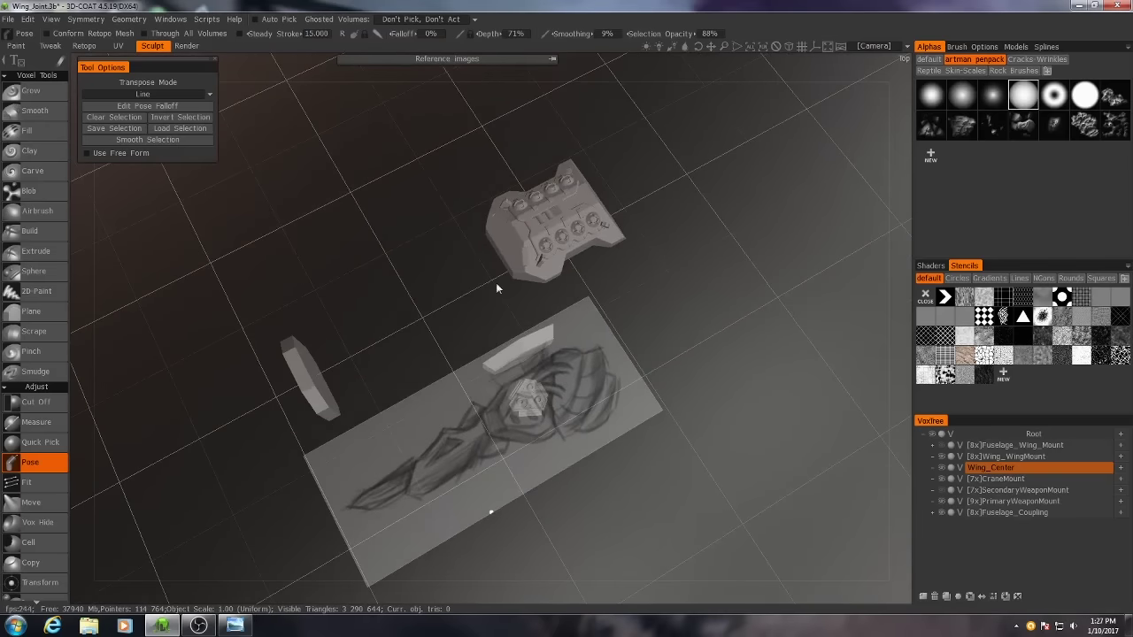
mouse_move(496, 283)
mouse_down()
mouse_move(521, 335)
mouse_move(429, 309)
mouse_move(566, 334)
mouse_move(673, 379)
mouse_move(631, 359)
mouse_up()
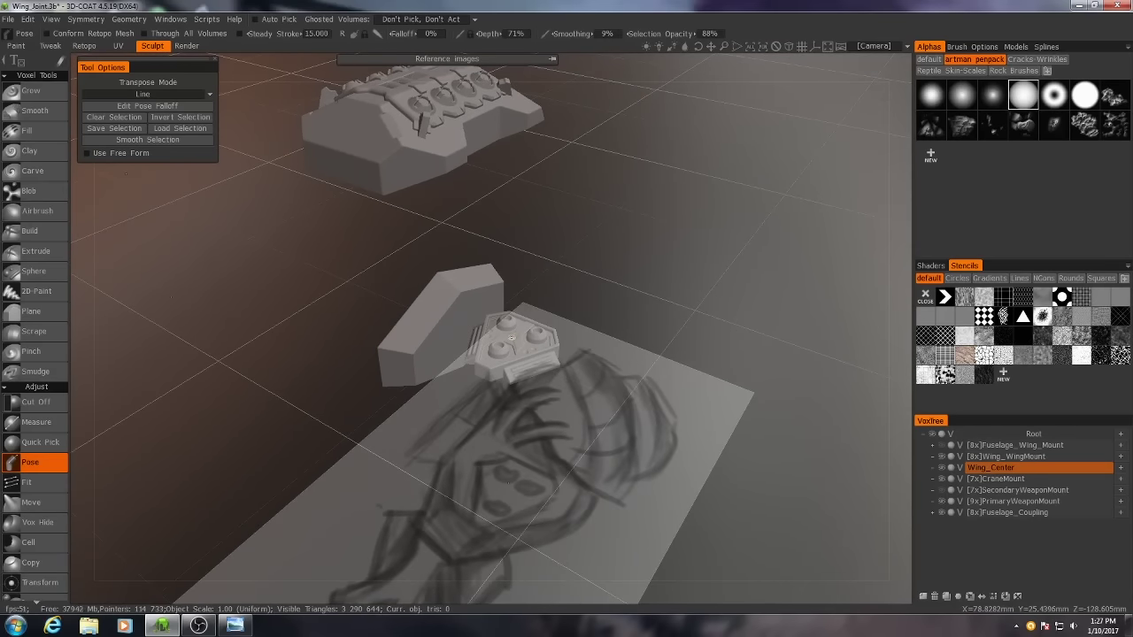
Start a cube primitive 50 units in size and move it along Z to about -89.08.
key(p)
click(44, 56)
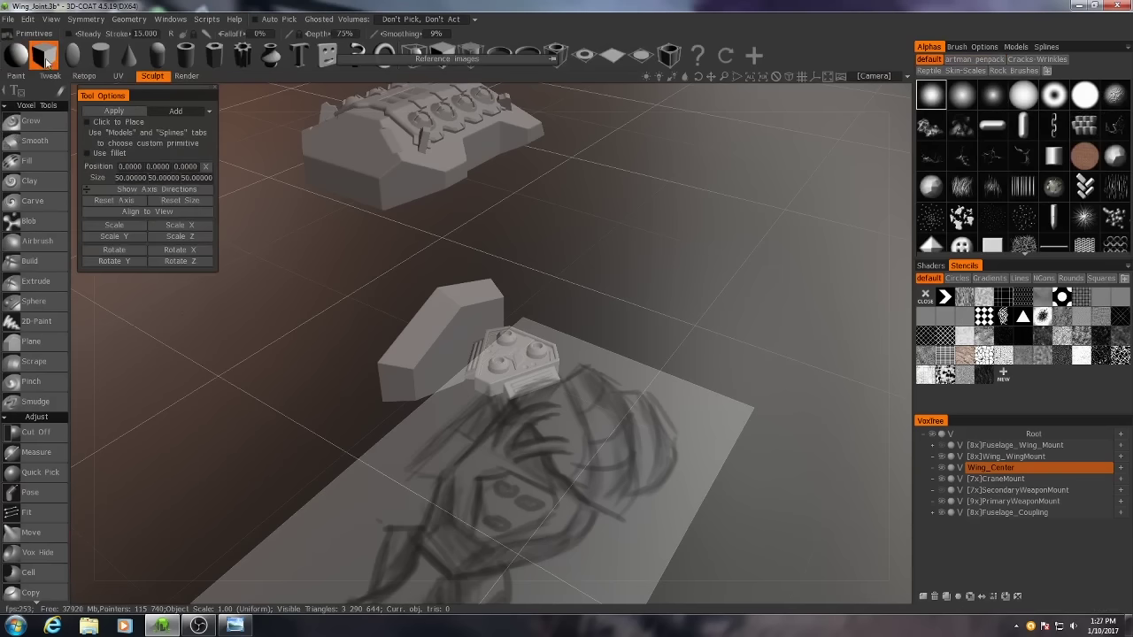
scroll(340, 308, down, 5)
drag(397, 370, 455, 326)
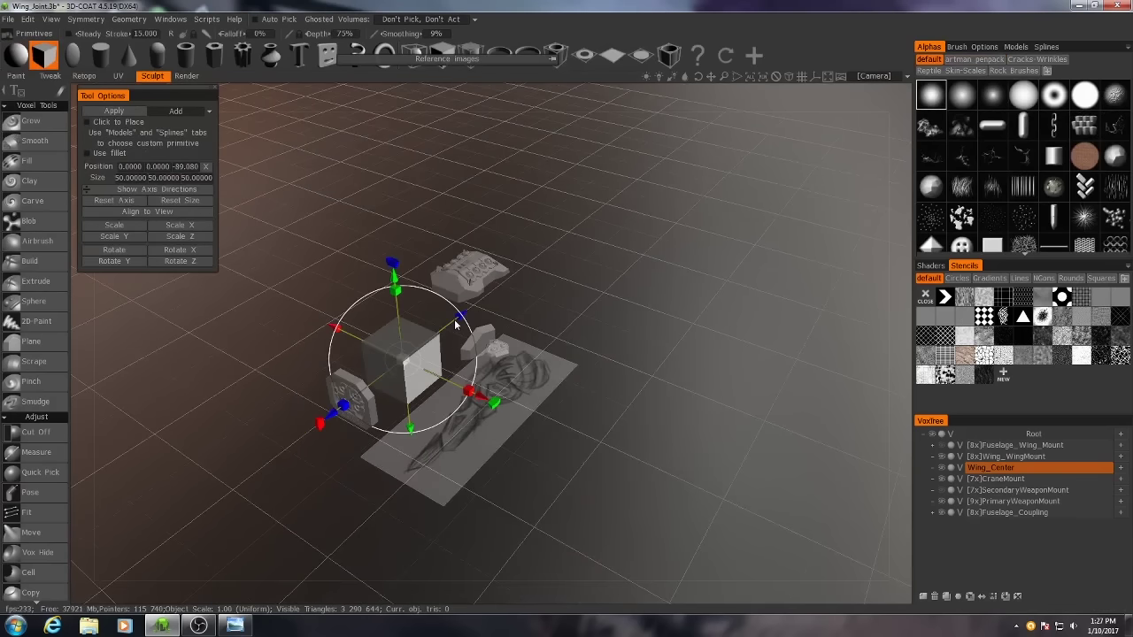
scroll(453, 323, up, 5)
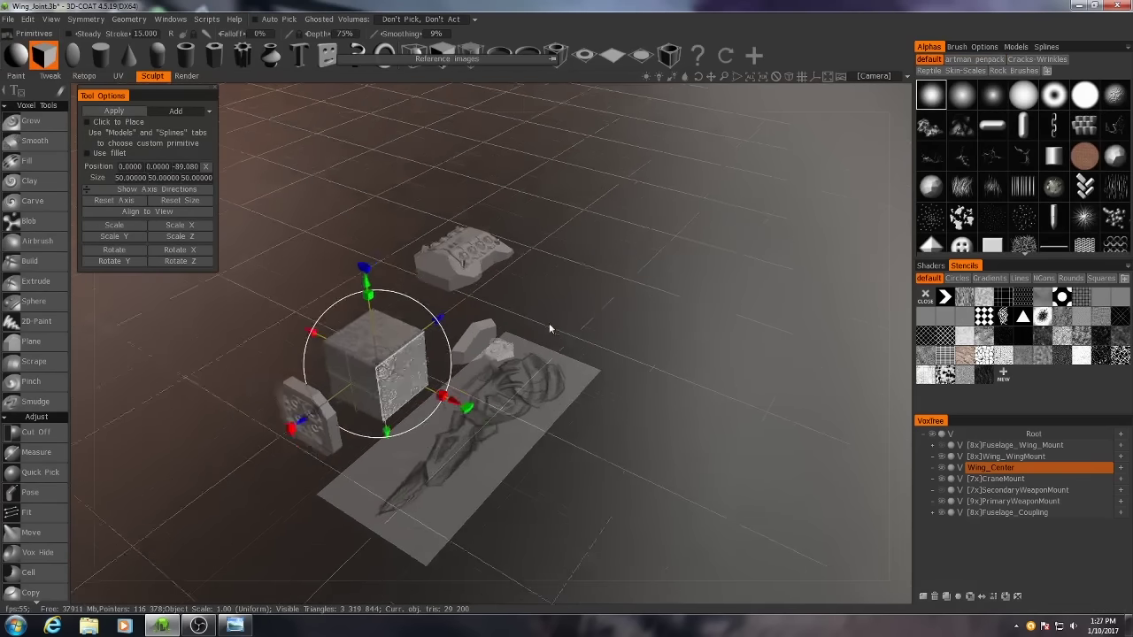
click(31, 261)
scroll(535, 336, up, 8)
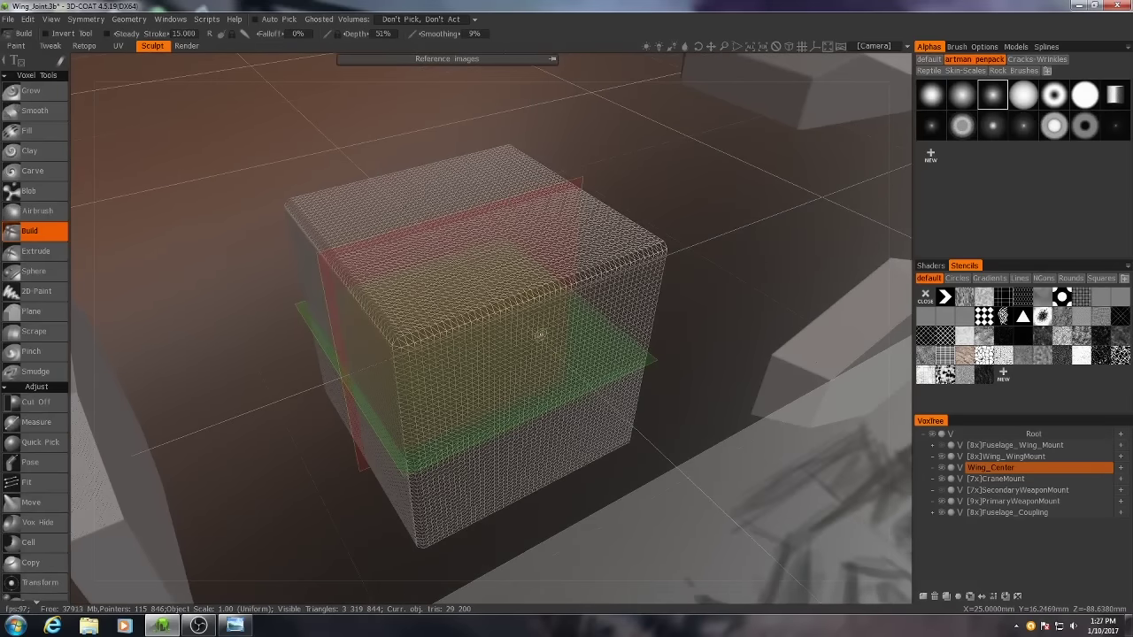
scroll(537, 333, down, 8)
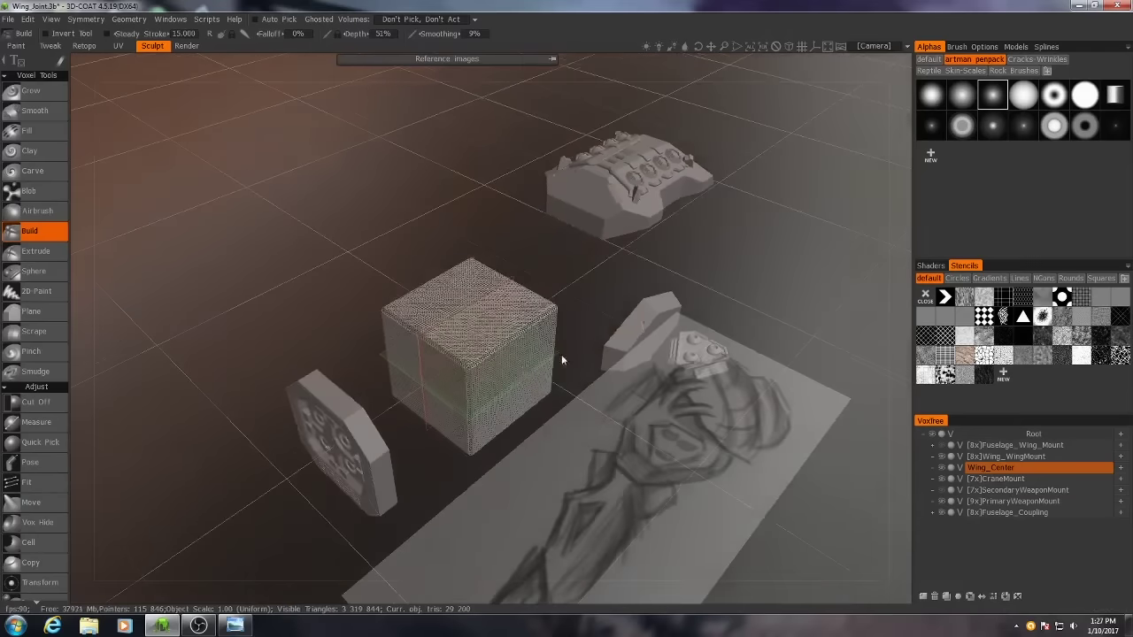
key(ctrl+z)
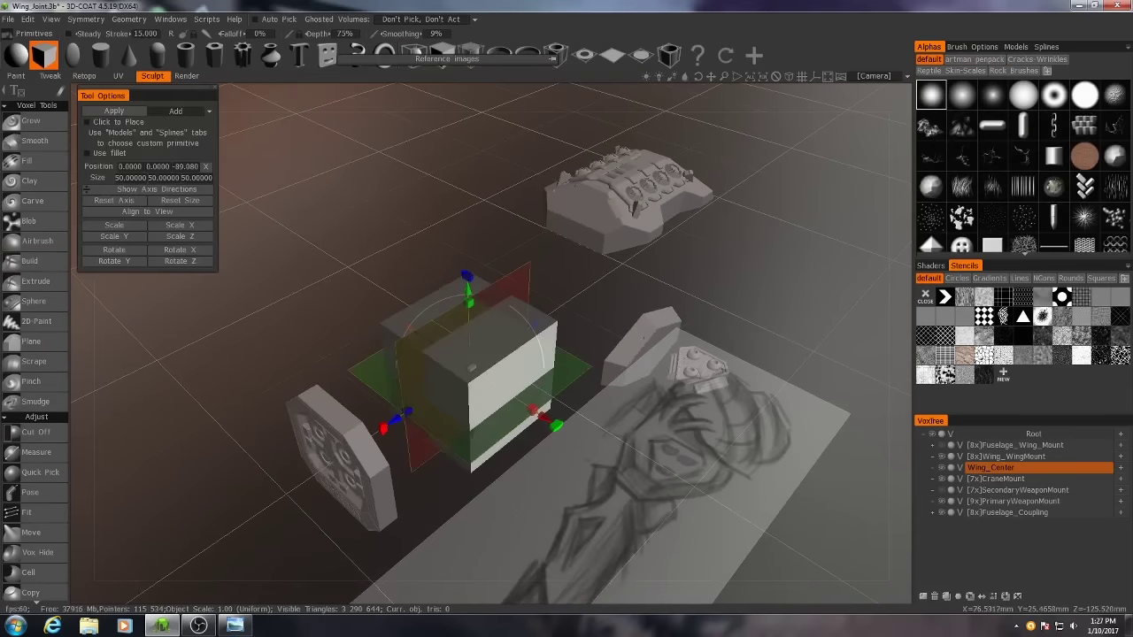
Raise the voxel density of the Wing_Center layer to 4x and turn off symmetry.
alt+drag(644, 338, 609, 370)
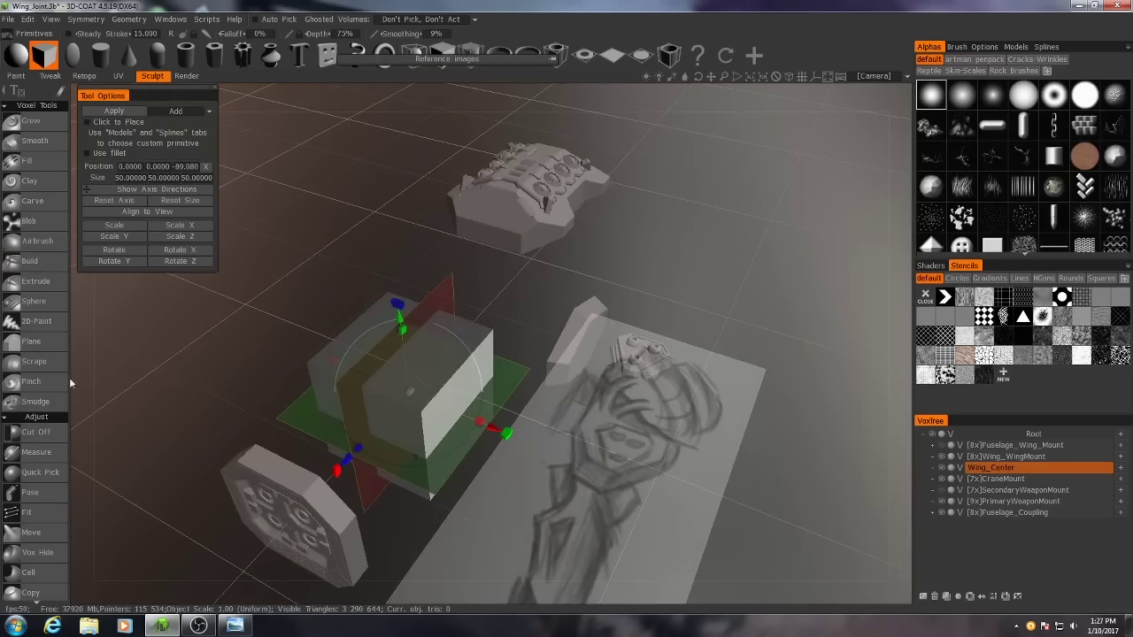
scroll(43, 403, down, 10)
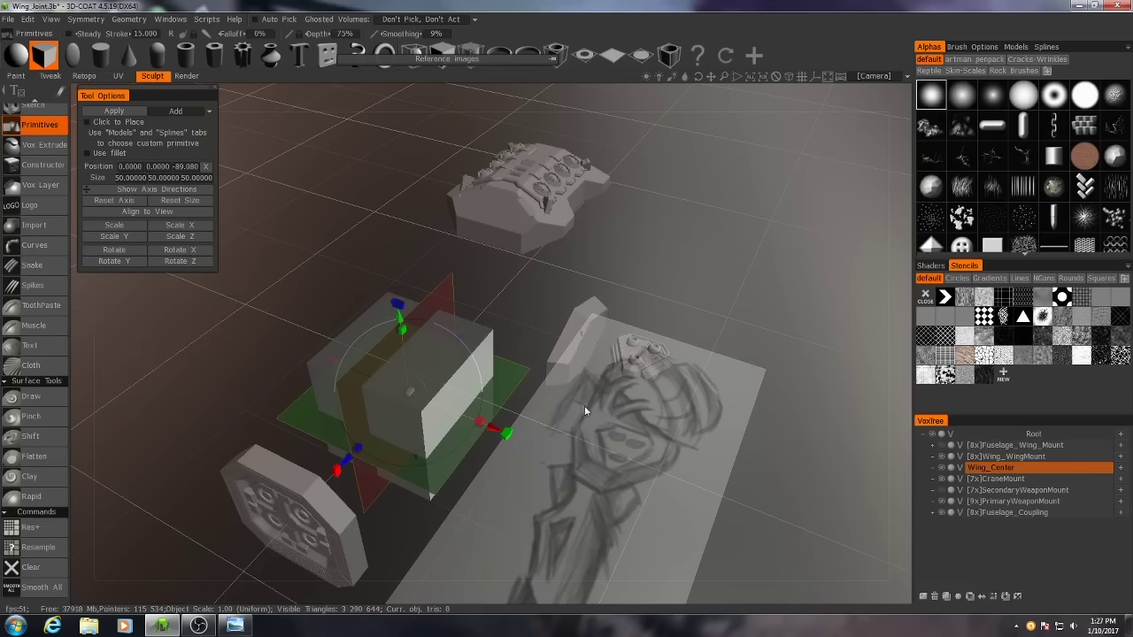
scroll(563, 412, up, 4)
middle_drag(592, 407, 545, 404)
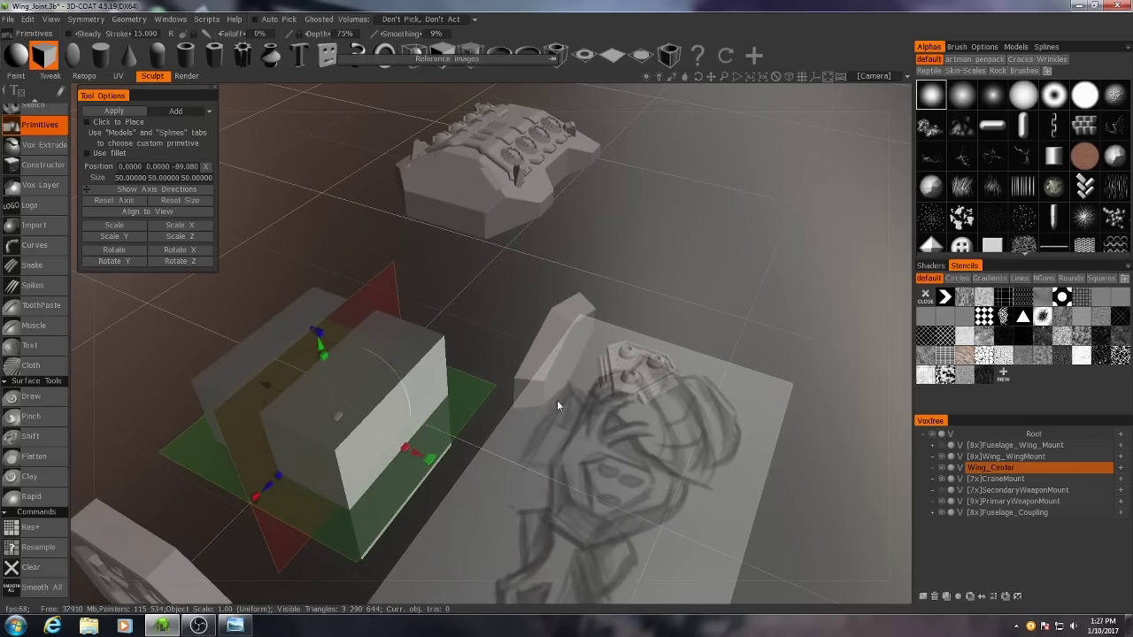
key(ctrl+z)
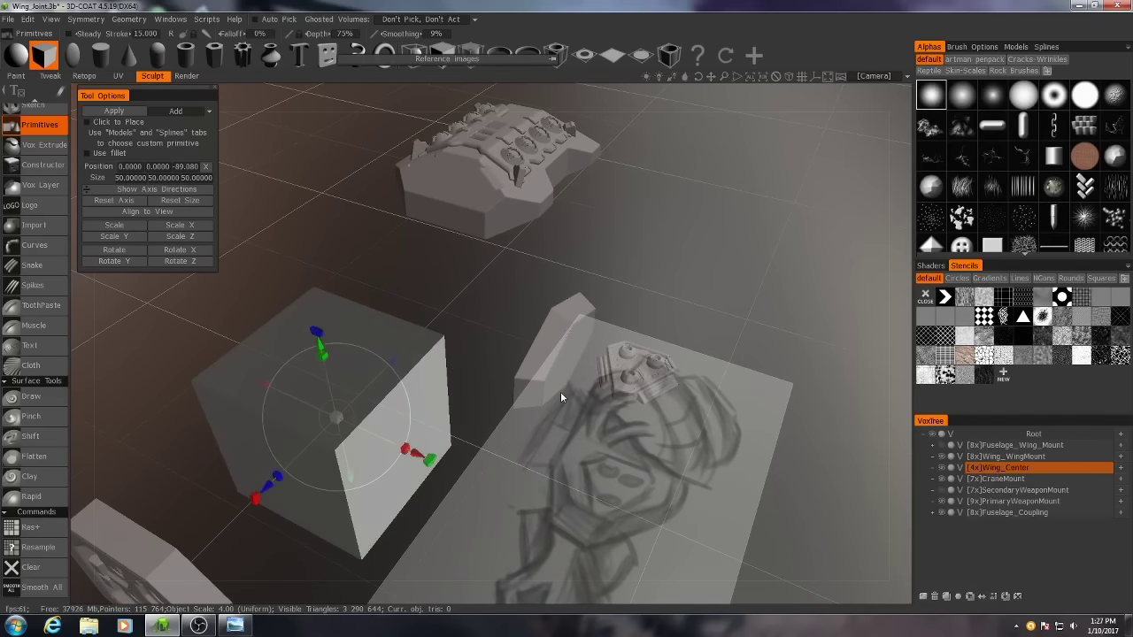
Move the cube primitive to the wing mount plate beside the sketch, at about X 44.2 and Z -134.8.
drag(417, 457, 587, 303)
alt+middle_drag(645, 359, 635, 370)
right_drag(634, 373, 633, 432)
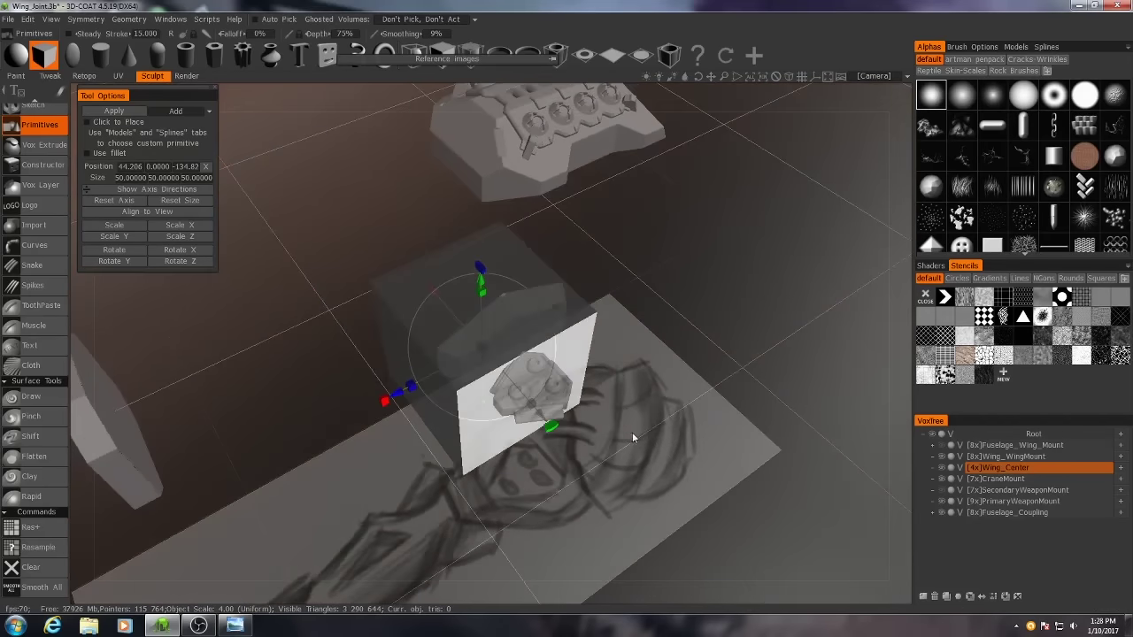
right_drag(548, 508, 450, 303)
In the orthographic top view, shift the reference sketch slightly toward the weapon mounts so it lines up with the wing mount plate.
key(KP_5)
key(KP_7)
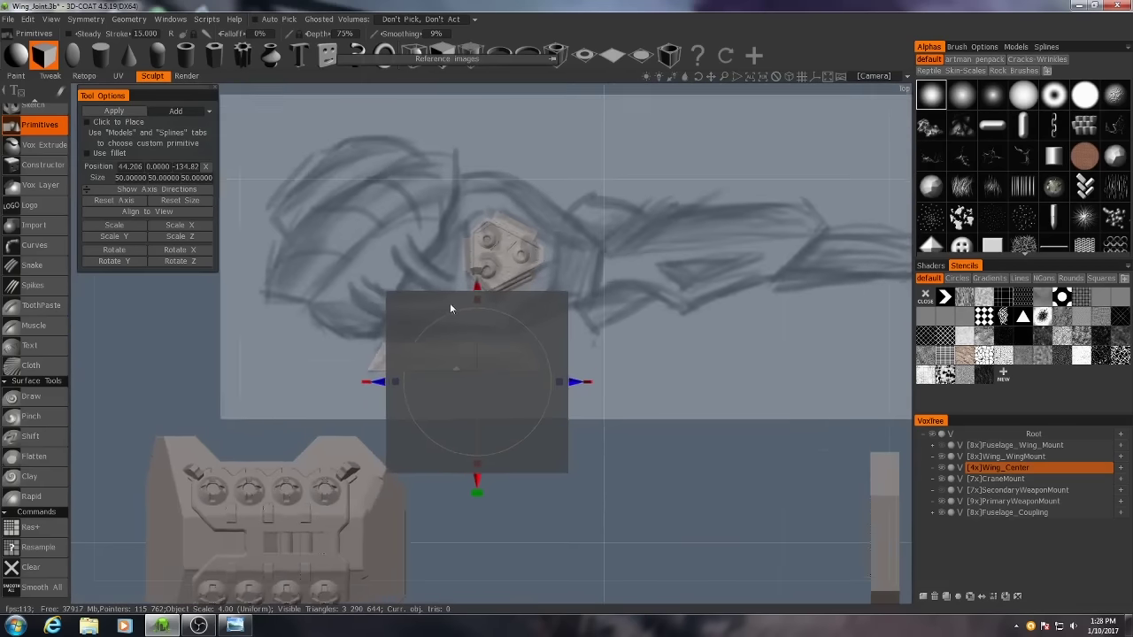
click(555, 54)
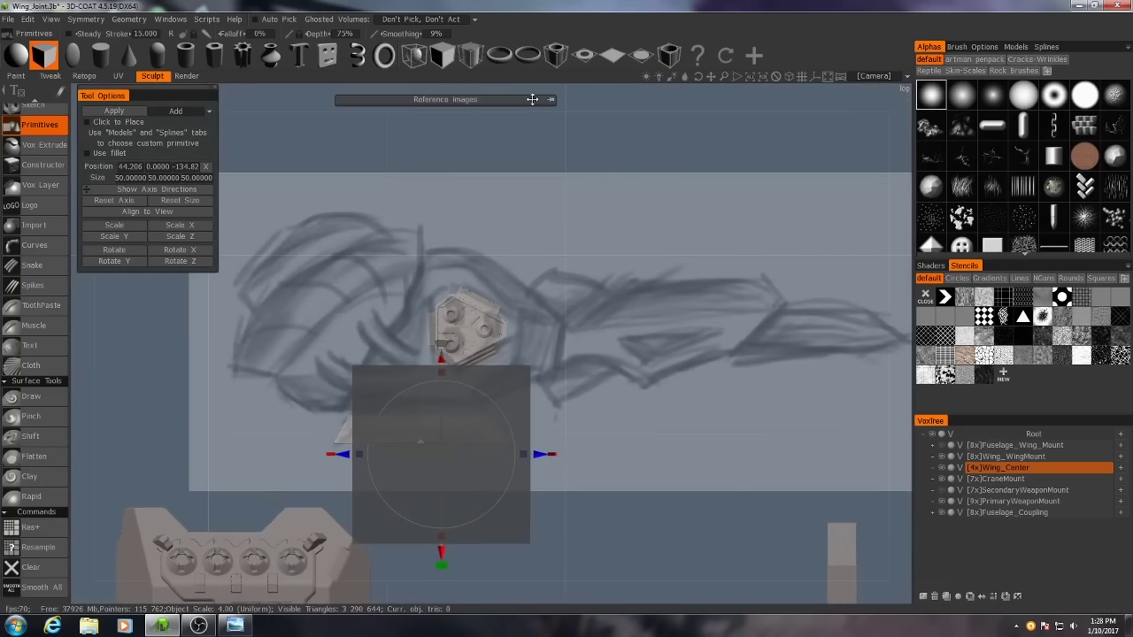
alt+right_drag(596, 116, 564, 117)
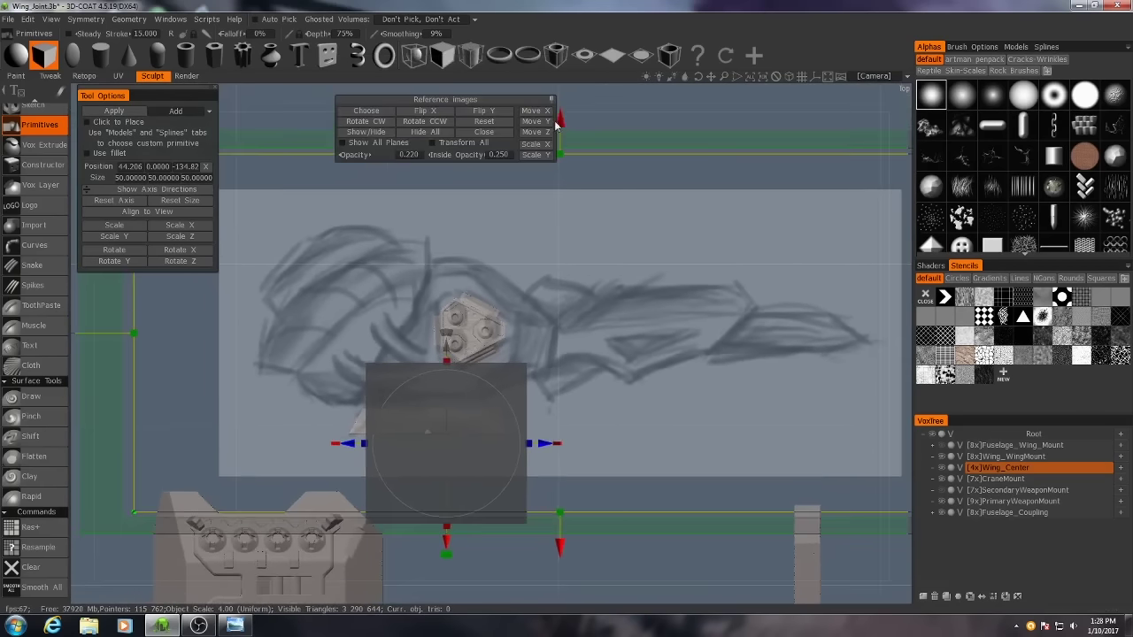
drag(560, 120, 561, 134)
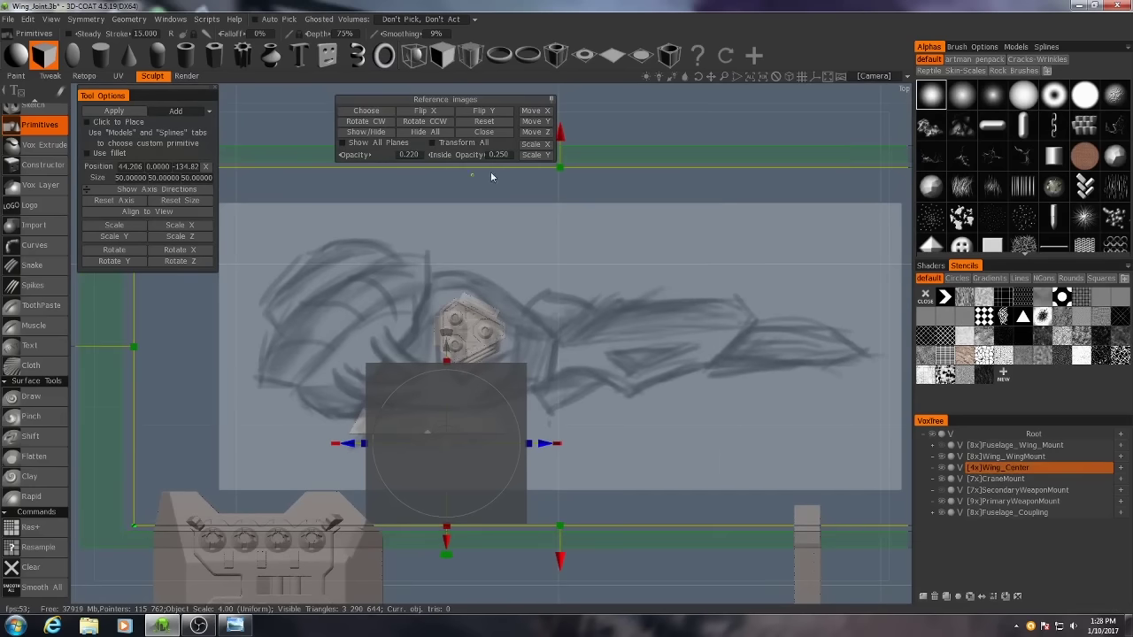
click(551, 101)
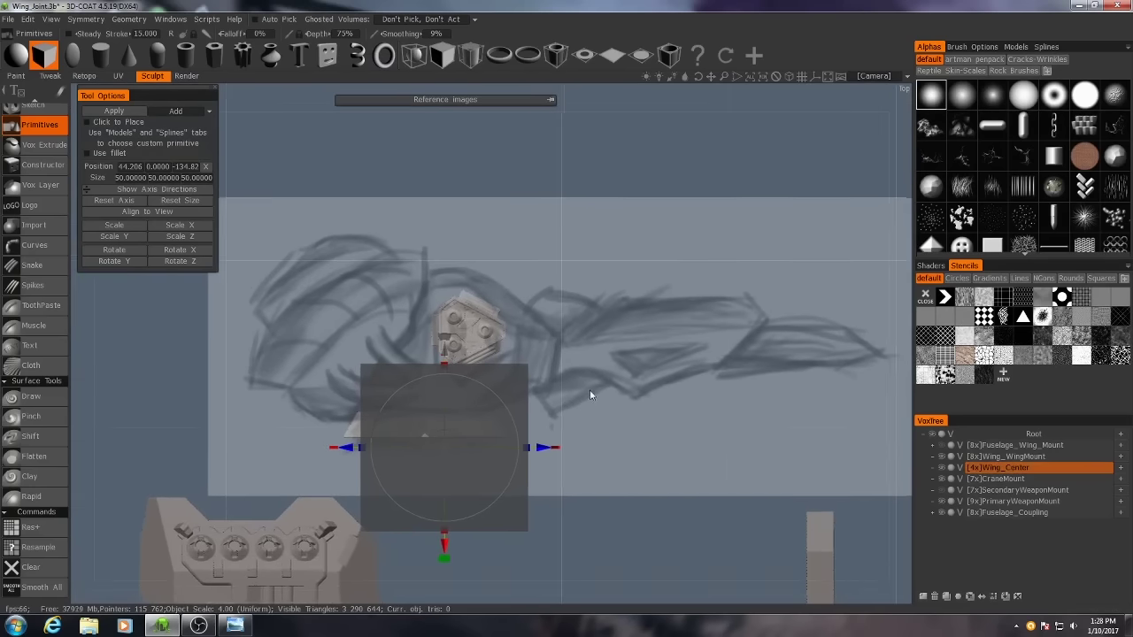
Move the cube primitive along X to about 75.03, over the centre body of the sketch.
scroll(590, 389, up, 1)
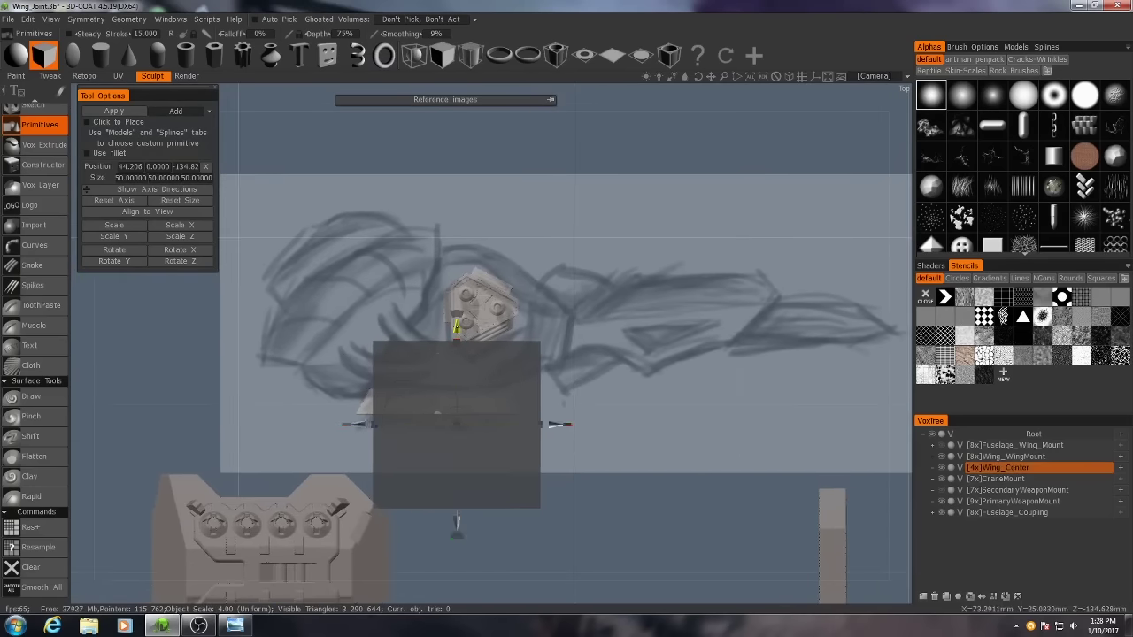
drag(454, 332, 442, 229)
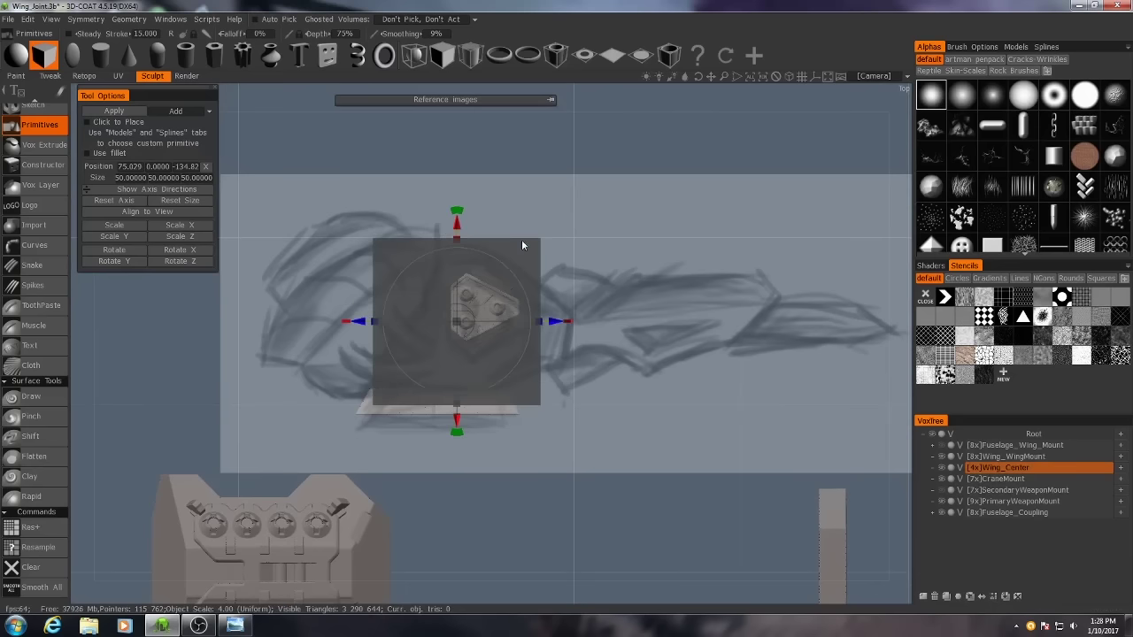
scroll(545, 244, up, 3)
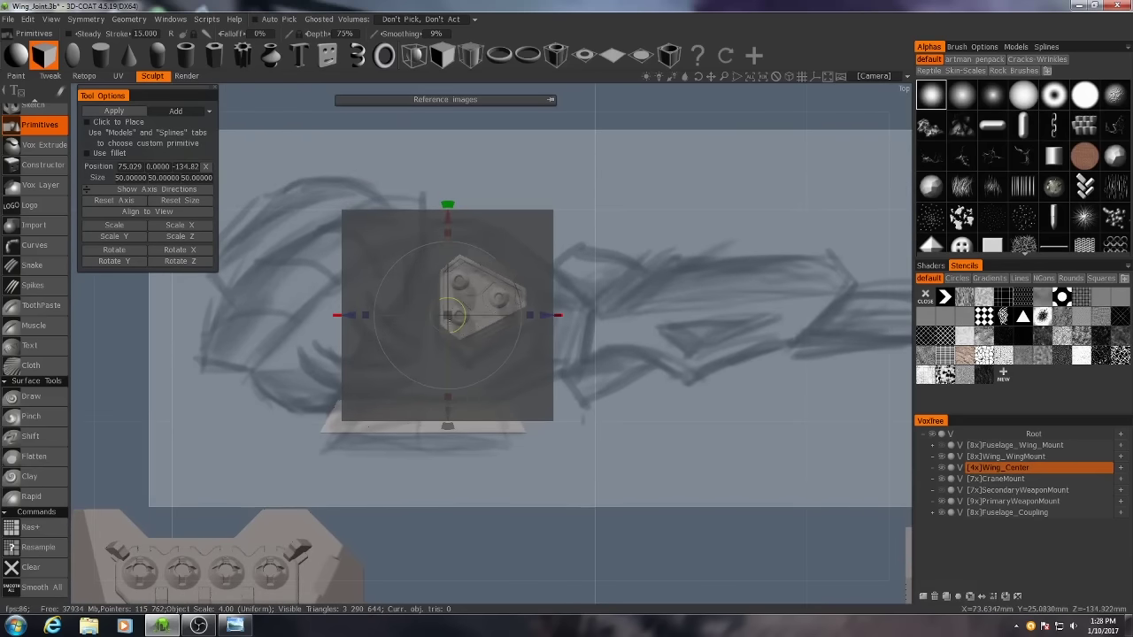
scroll(36, 301, up, 5)
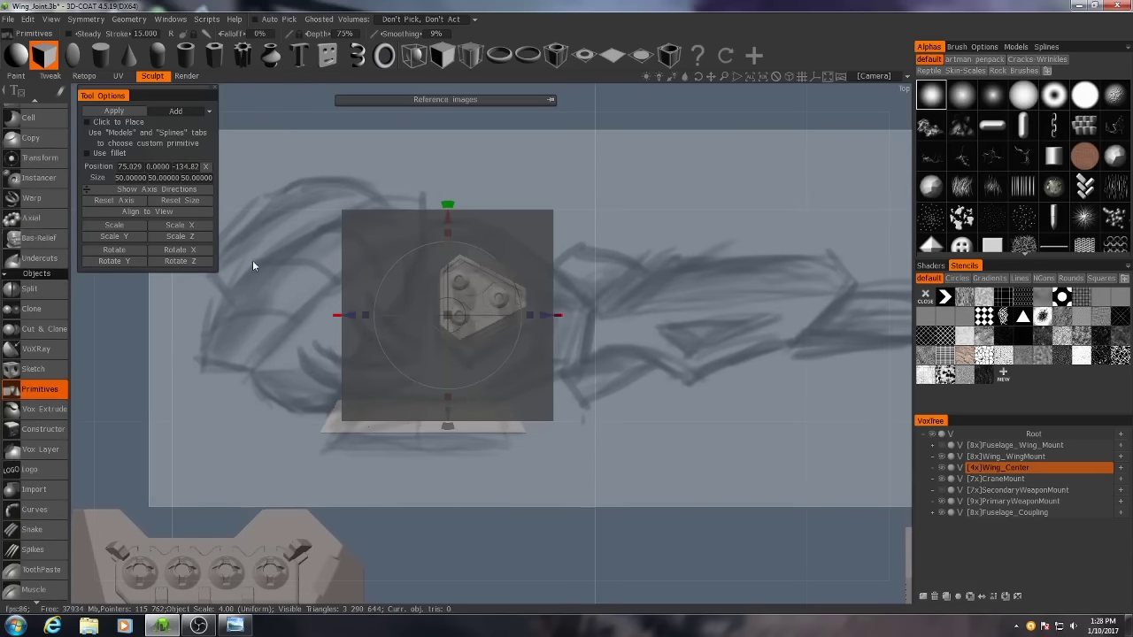
scroll(36, 219, up, 5)
click(35, 250)
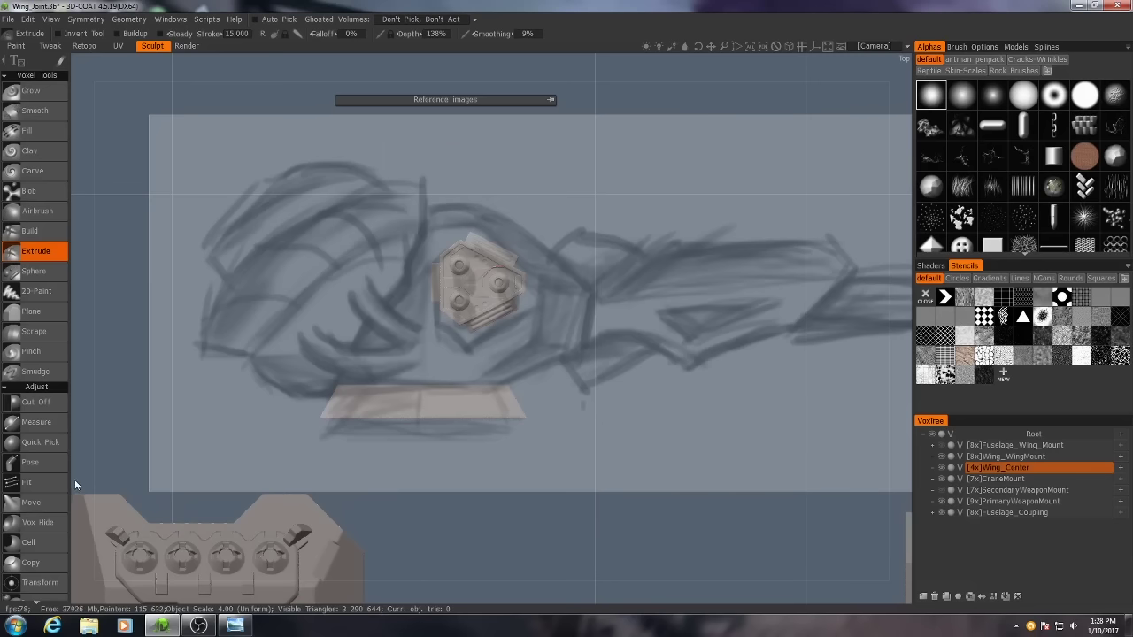
key(p)
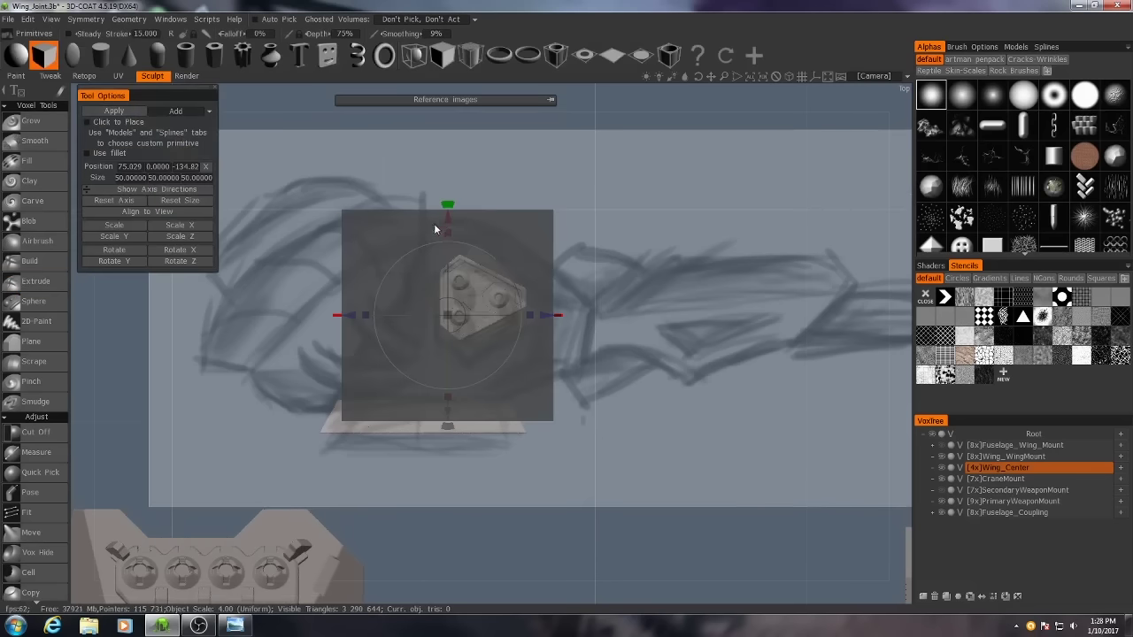
Resize the cube primitive to about 45.3 along X and 69.4 along Z, shift it to about X 76.14, and check it from the left.
drag(448, 232, 449, 219)
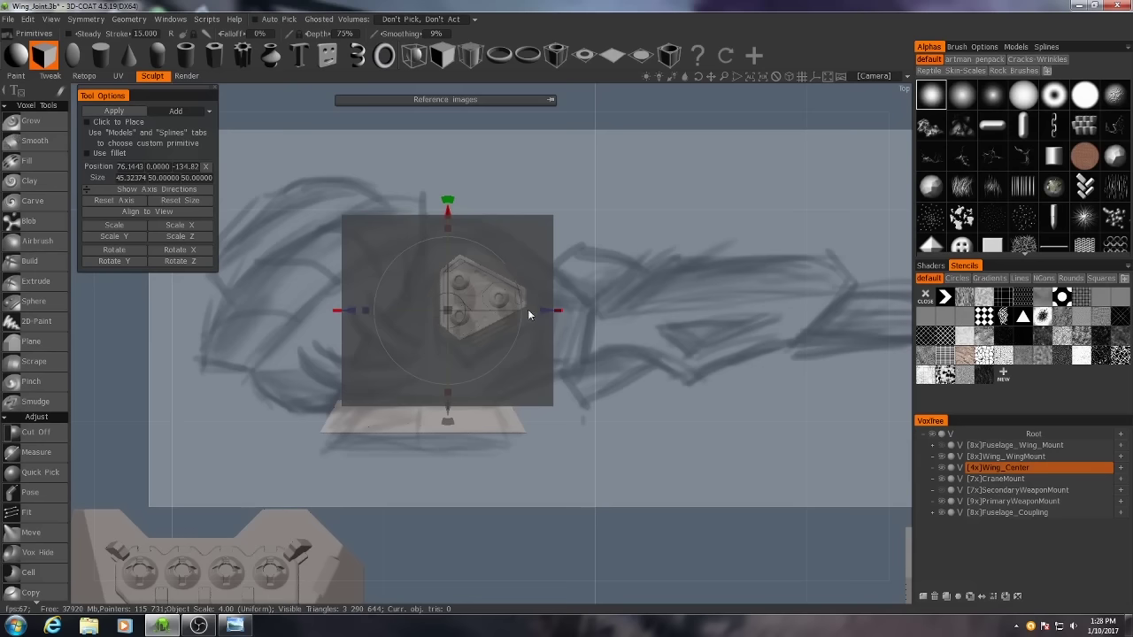
drag(529, 315, 560, 323)
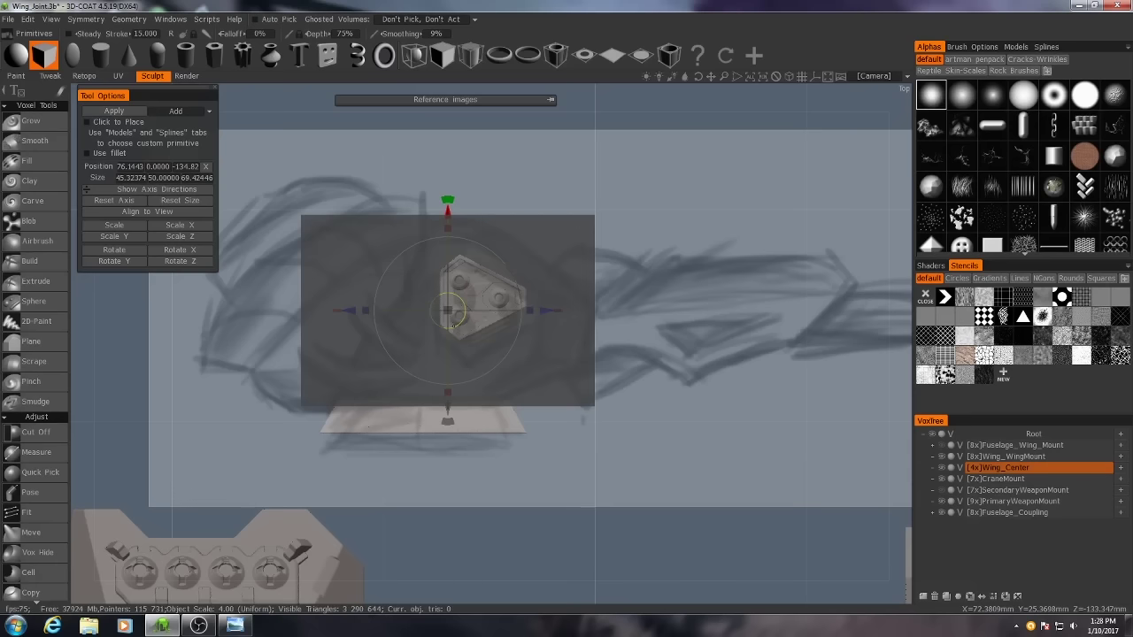
key(KP_4)
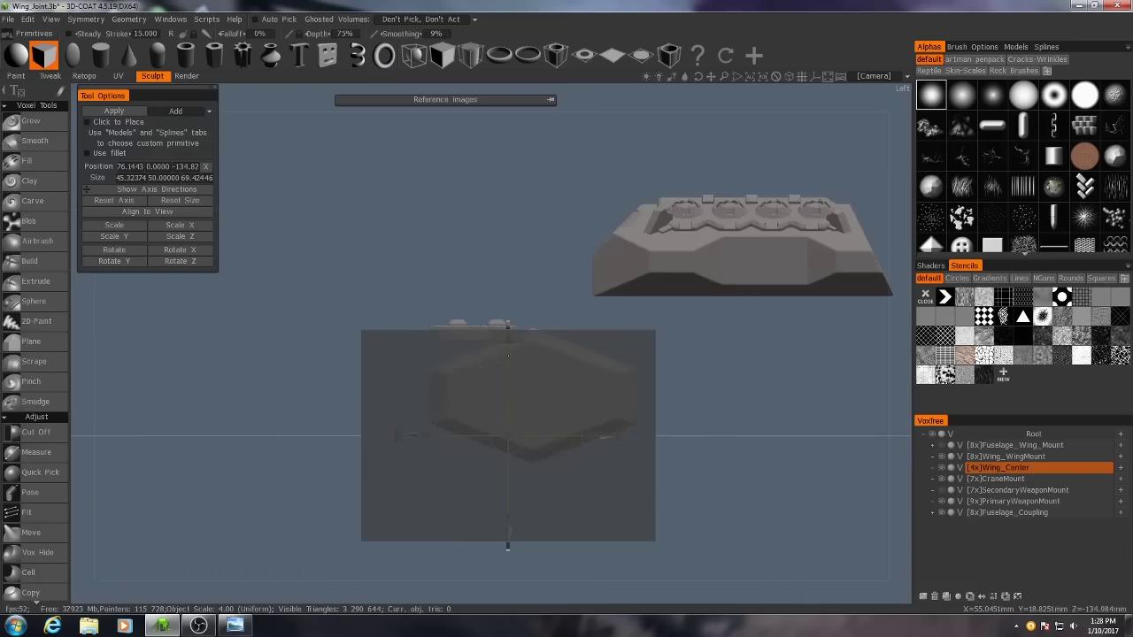
Resize the cube primitive to about 30.3 along Y and raise it to about Y 8.99, just under the primary weapon mount.
drag(507, 355, 510, 387)
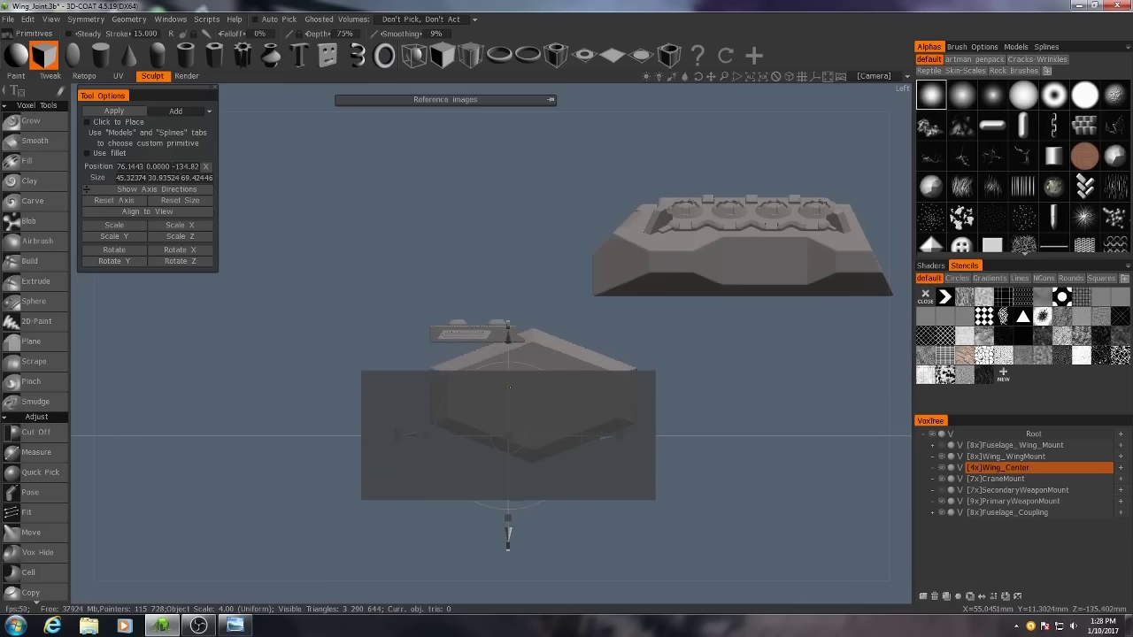
drag(509, 341, 509, 305)
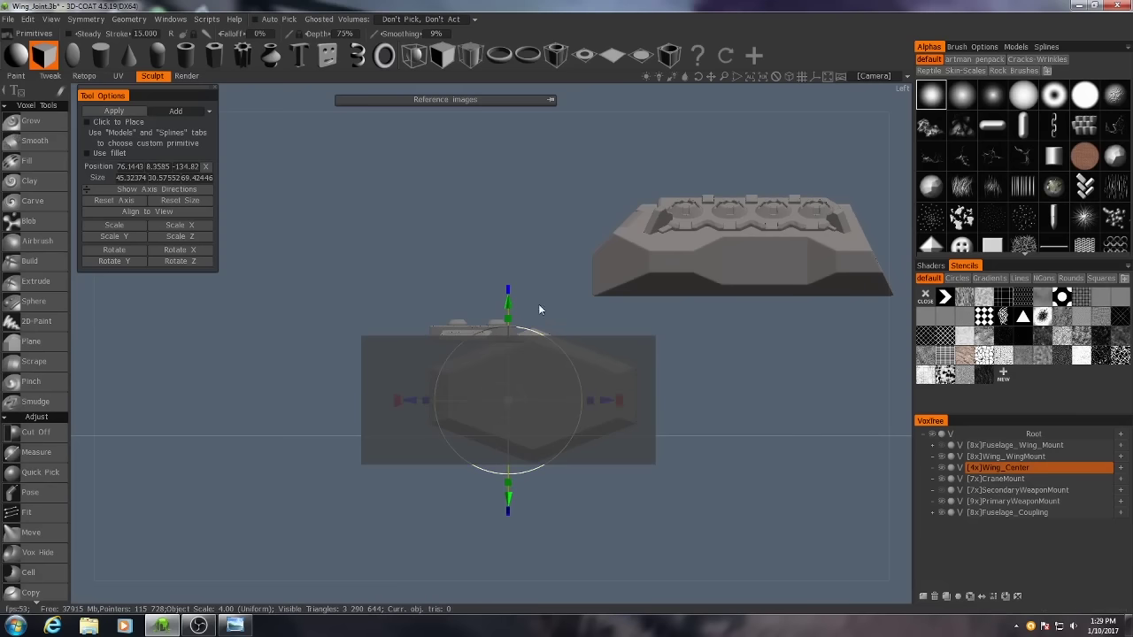
drag(510, 322, 506, 308)
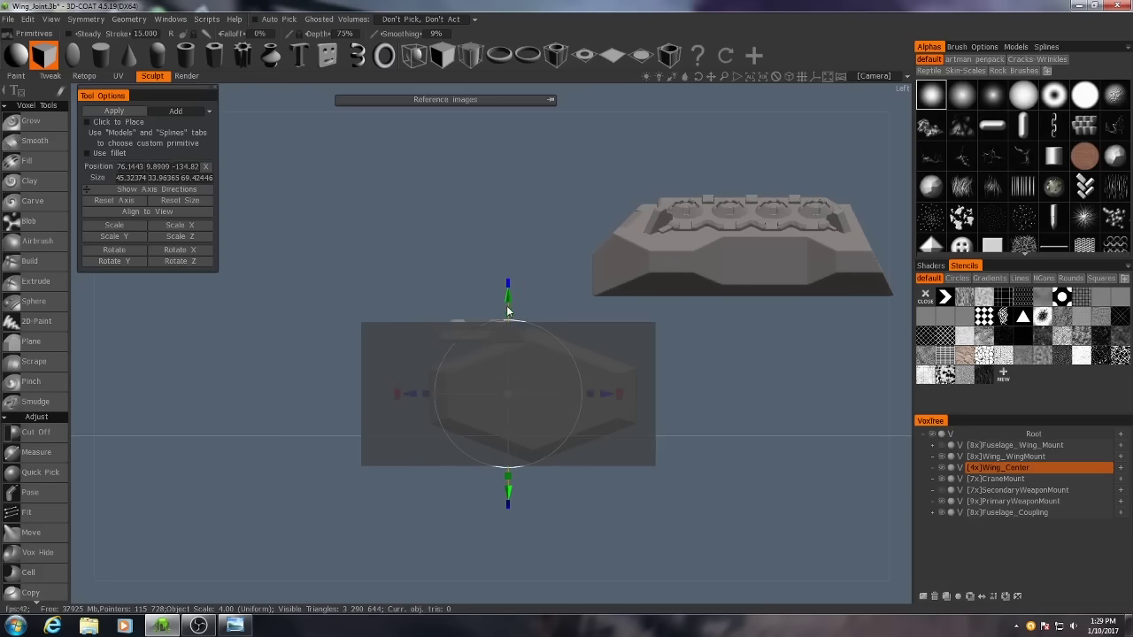
drag(507, 314, 427, 327)
key(KP_5)
scroll(454, 370, down, 5)
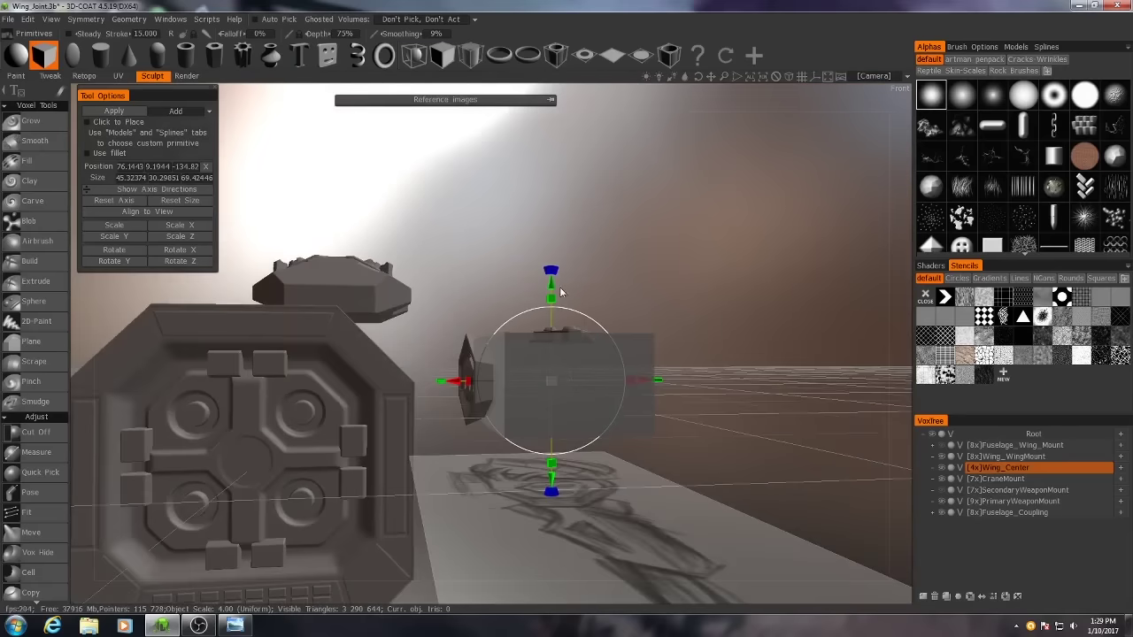
drag(552, 283, 552, 285)
alt+drag(563, 286, 581, 309)
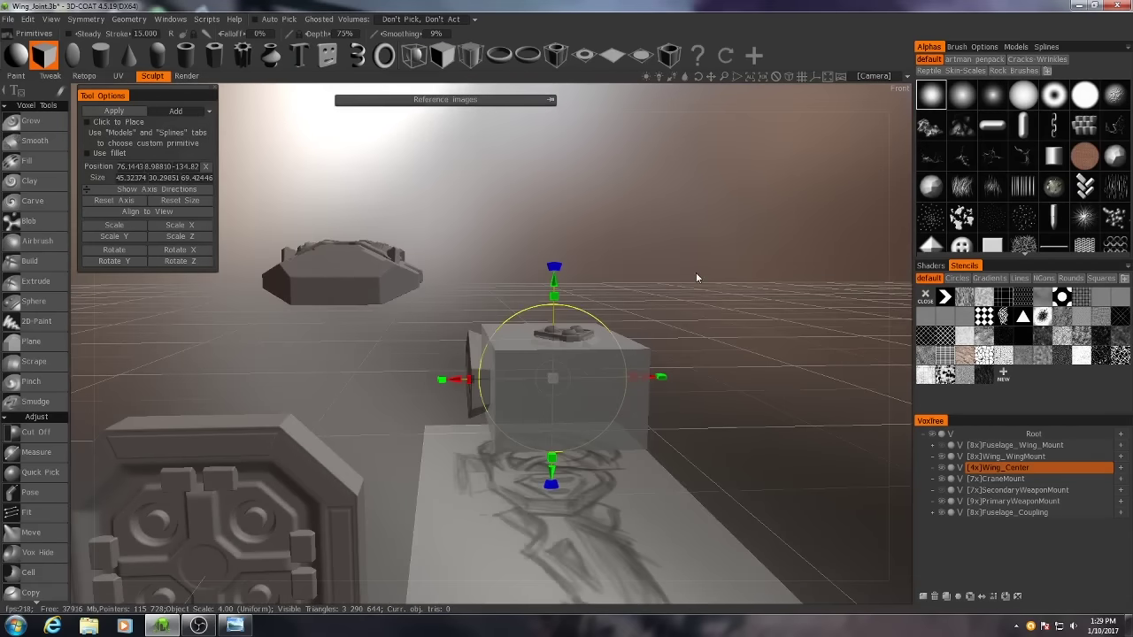
right_drag(696, 277, 650, 267)
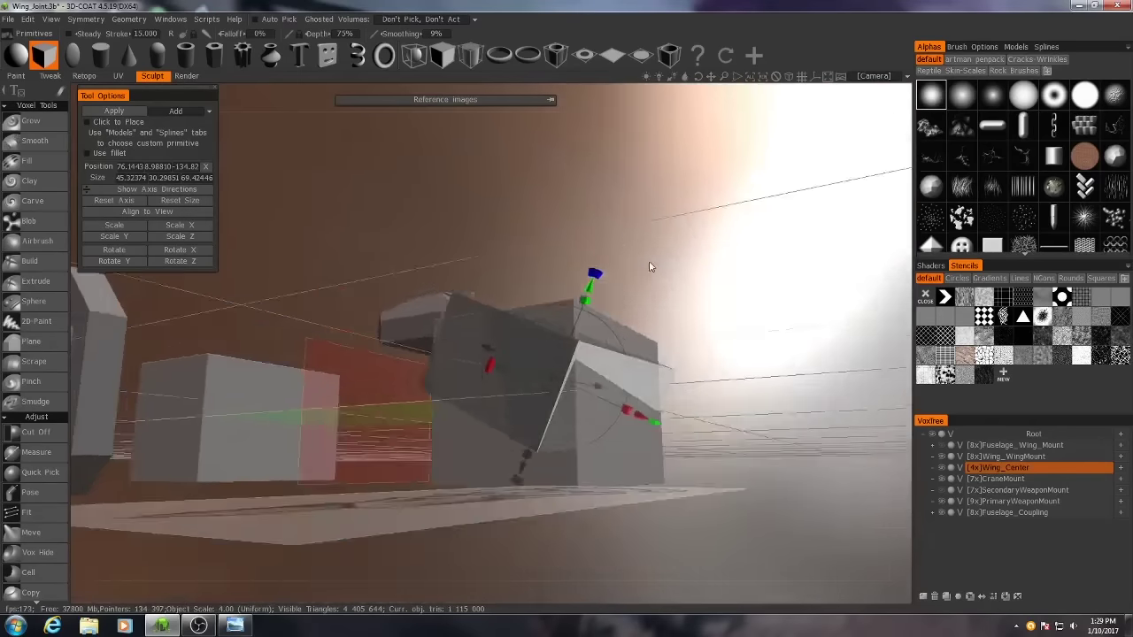
alt+drag(650, 267, 623, 332)
alt+drag(328, 335, 377, 345)
key(ctrl+z)
key(ctrl+z)
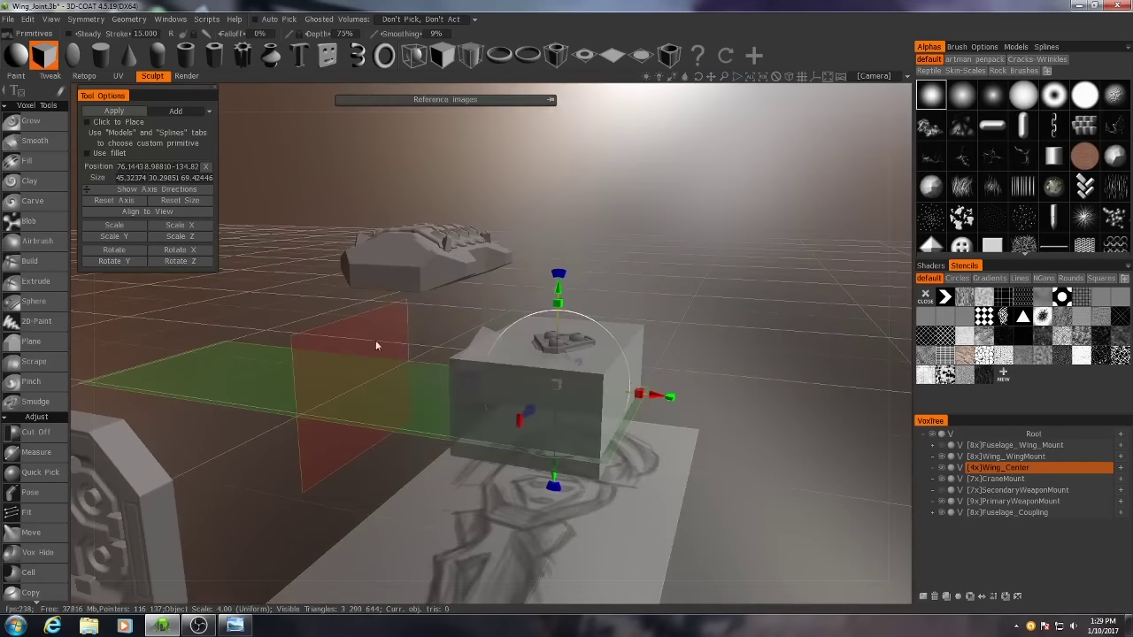
Turn off X and Y mirror symmetry and add the cube primitive to the Wing_Center layer.
key(s)
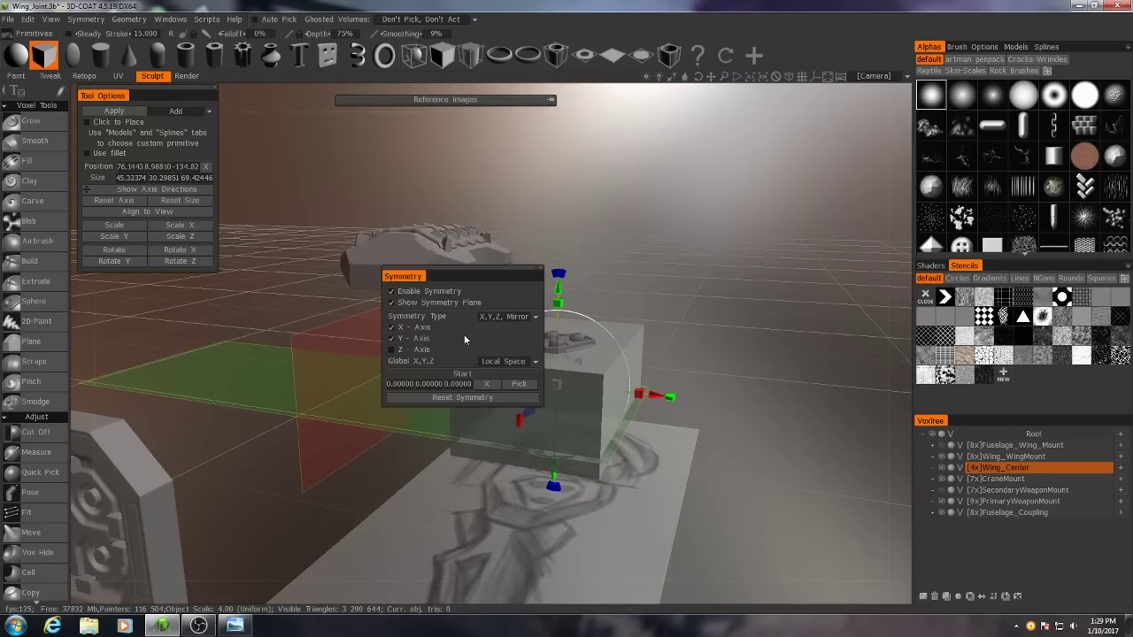
click(394, 340)
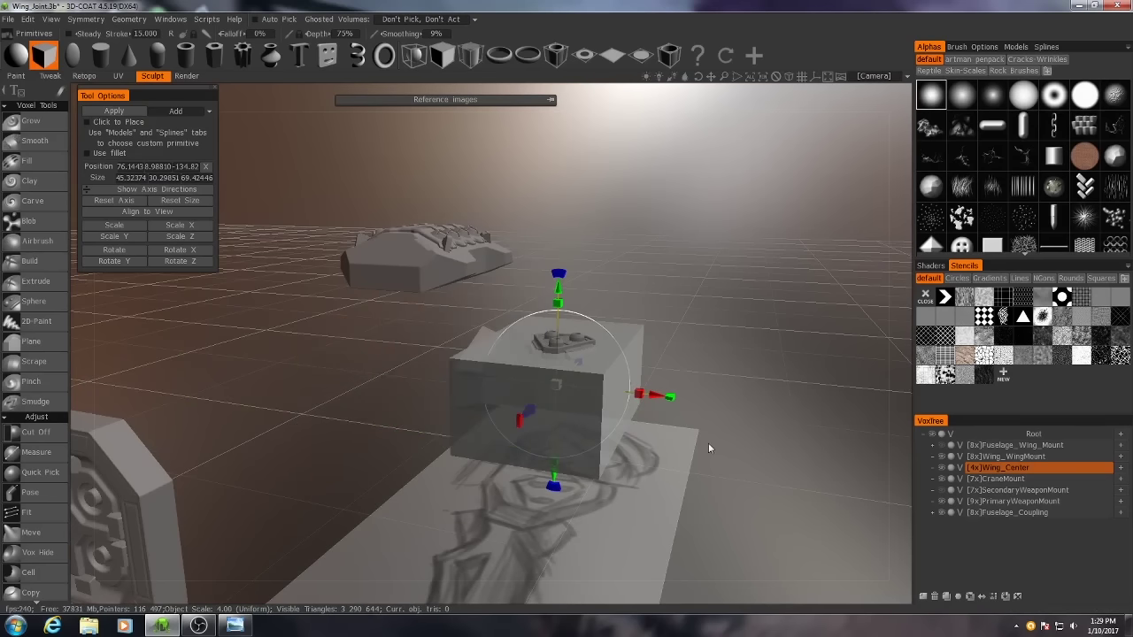
alt+drag(708, 447, 762, 425)
drag(555, 286, 555, 287)
alt+drag(279, 279, 297, 347)
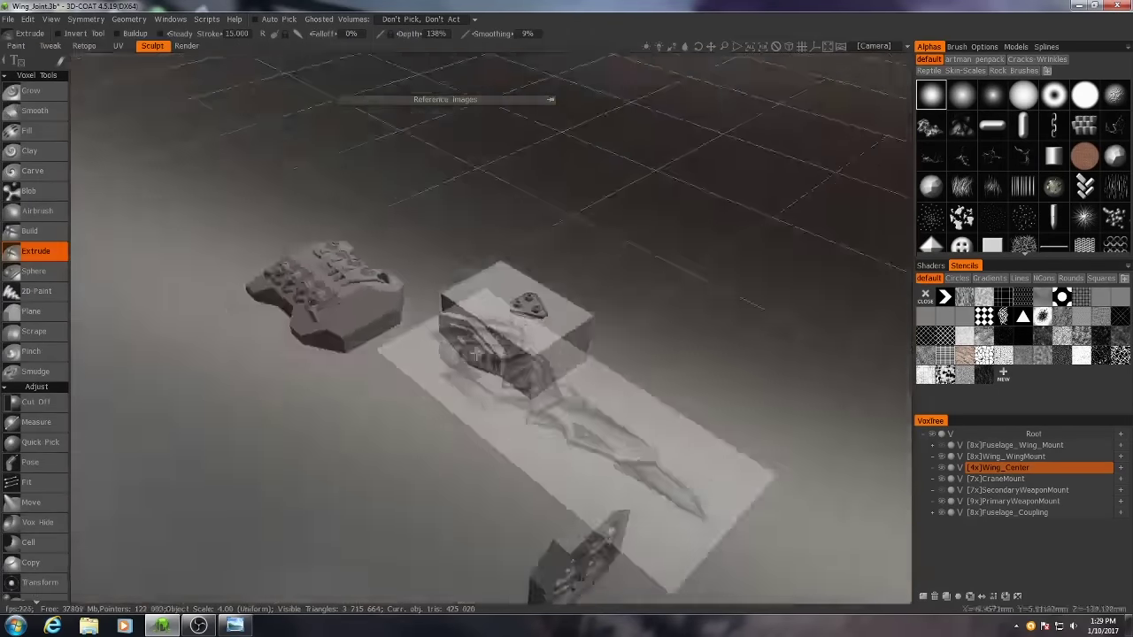
In the orthographic top view, cut off the two corners of the Wing_Center block at the arm end, following the sketch outline.
middle_drag(513, 389, 557, 336)
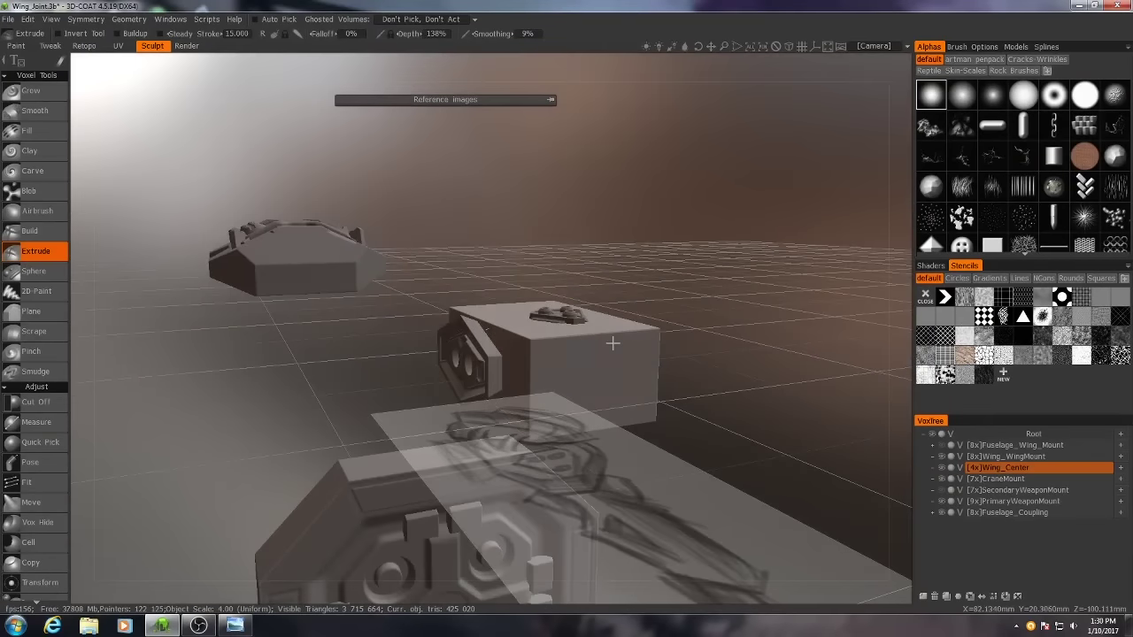
alt+drag(613, 344, 523, 355)
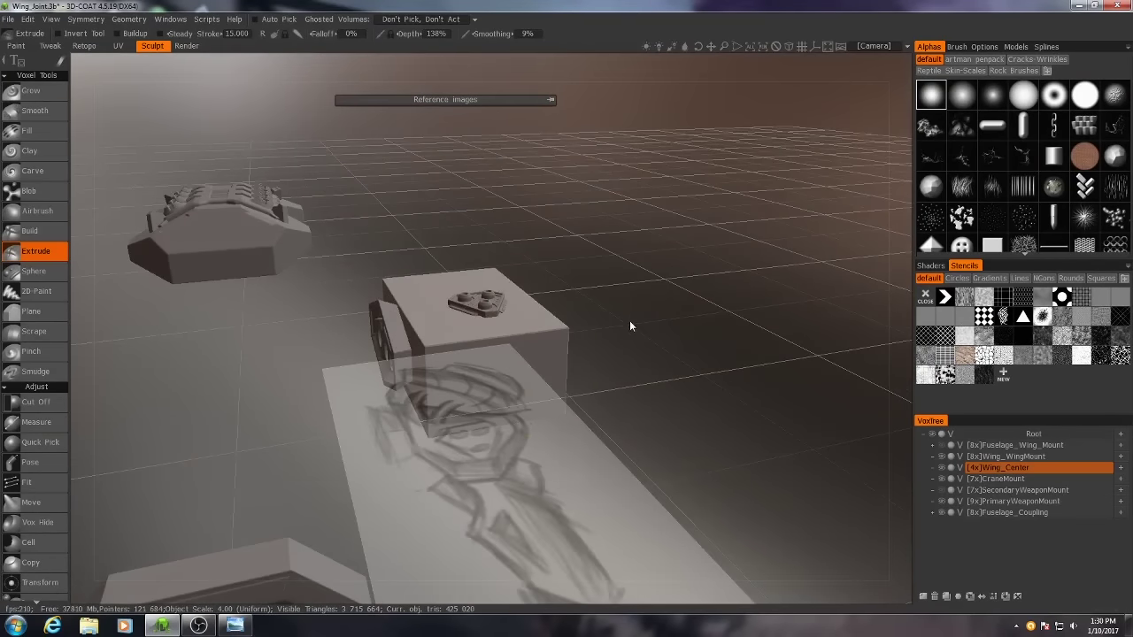
mouse_move(629, 320)
alt+mouse_down()
mouse_move(607, 336)
mouse_move(600, 445)
mouse_move(688, 351)
mouse_move(730, 355)
alt+mouse_up()
key(KP_7)
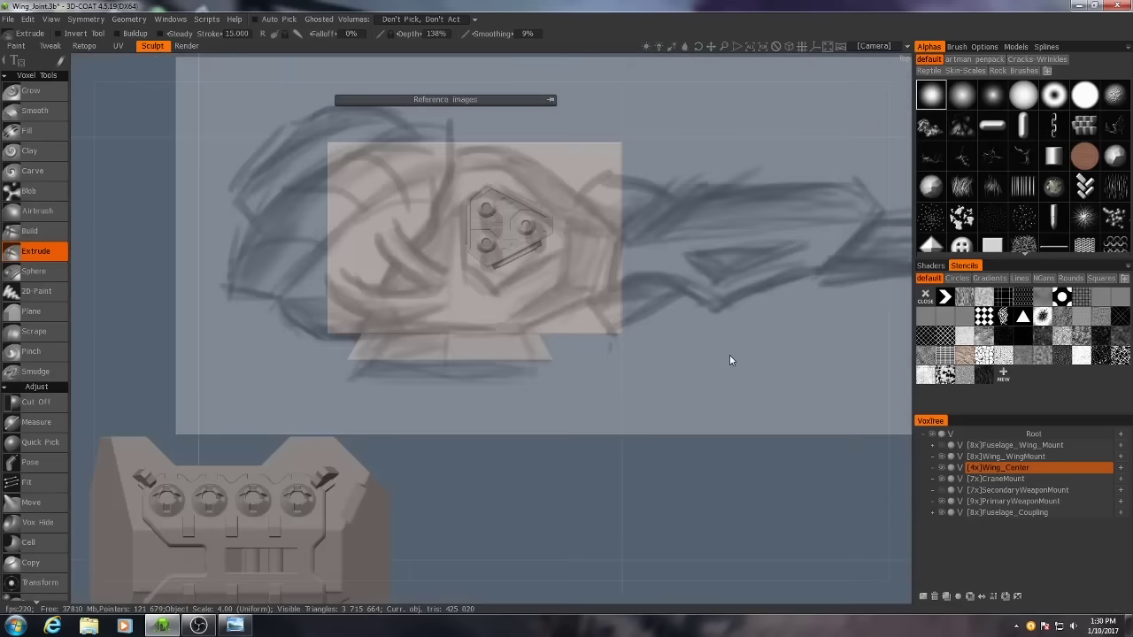
alt+middle_drag(650, 248, 634, 321)
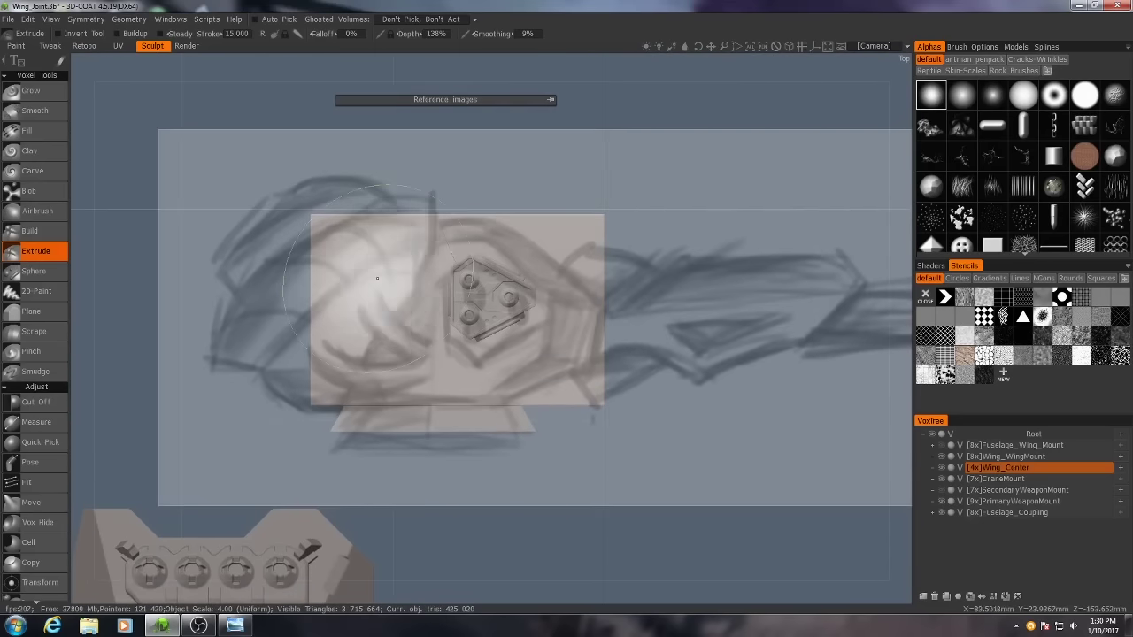
click(26, 406)
mouse_move(54, 66)
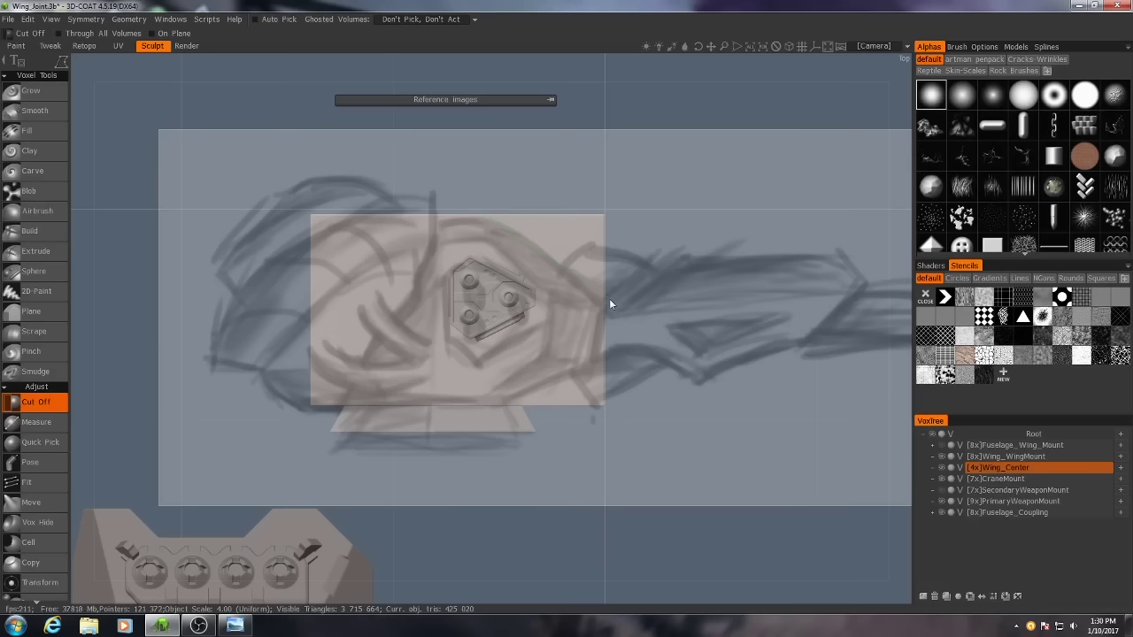
click(476, 215)
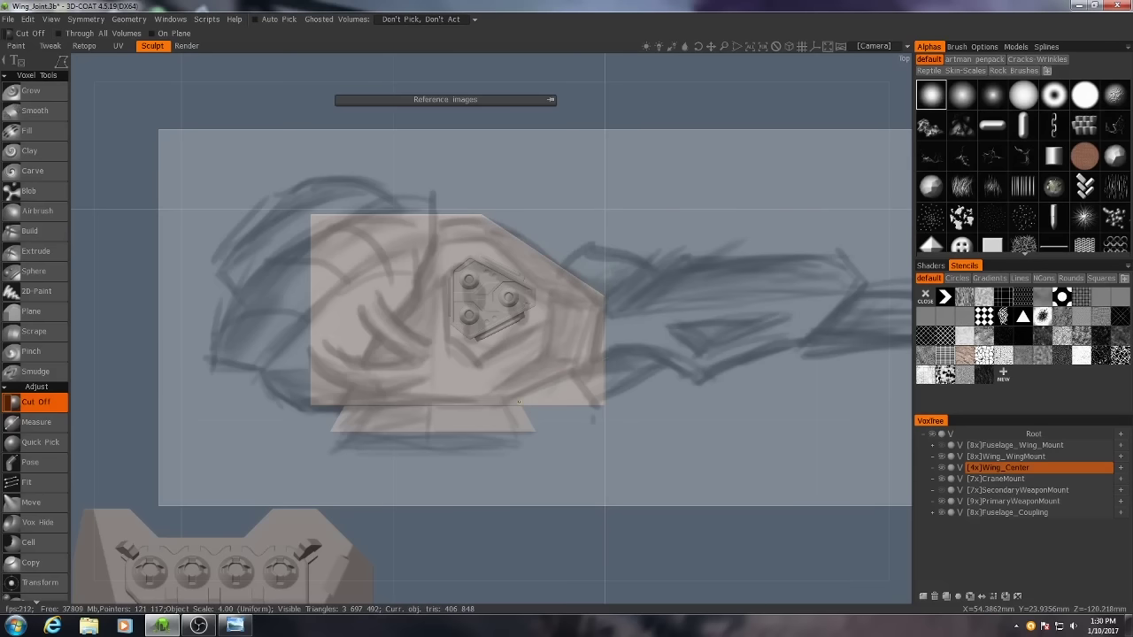
click(607, 358)
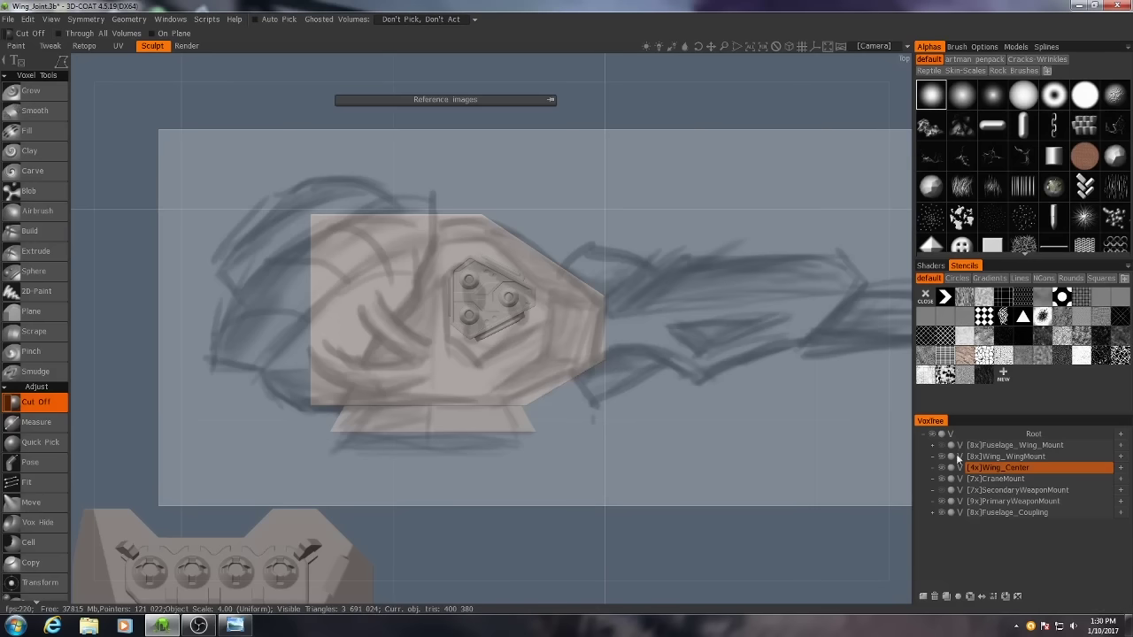
Move the PrimaryWeaponMount layer to about X 74.63 and Z -125.2, and make Wing_Center the active layer again.
click(1007, 502)
key(t)
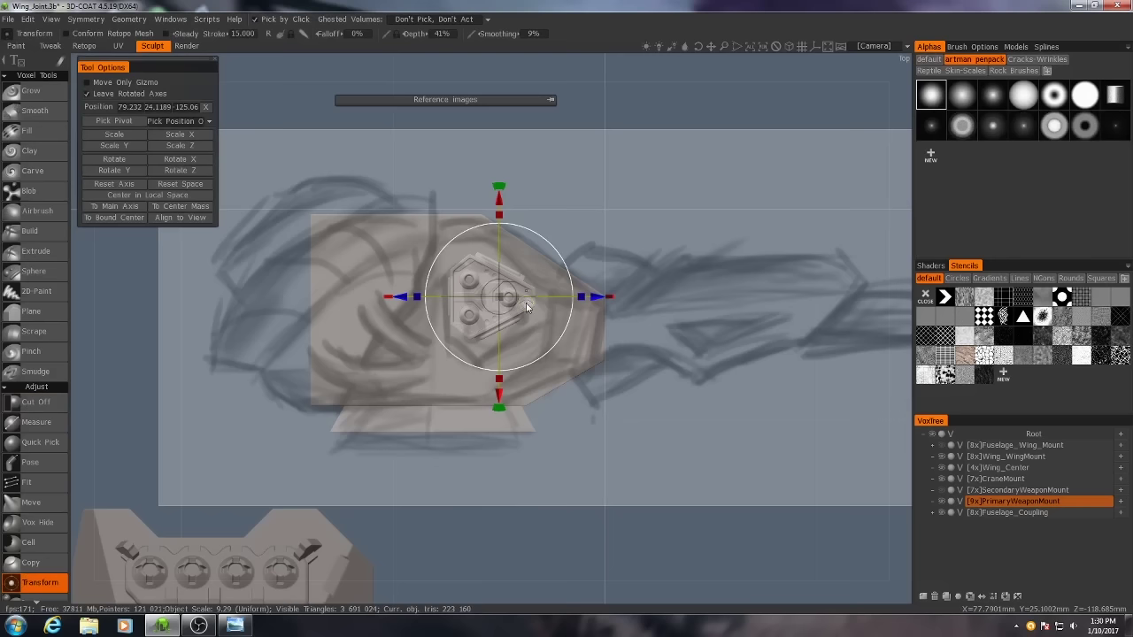
drag(509, 310, 508, 329)
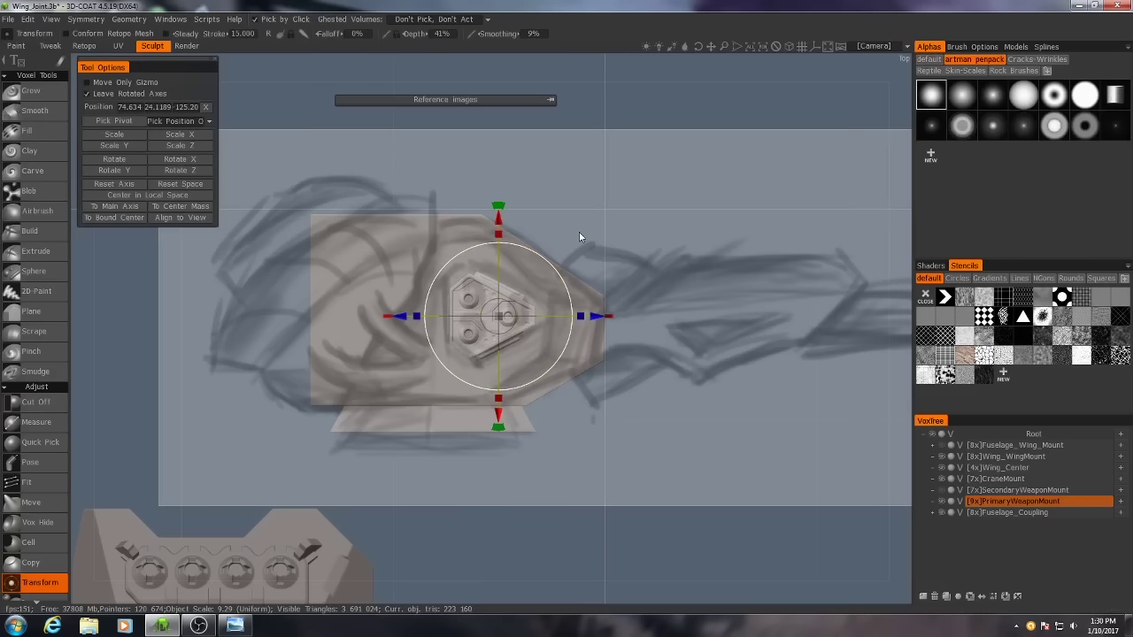
click(991, 481)
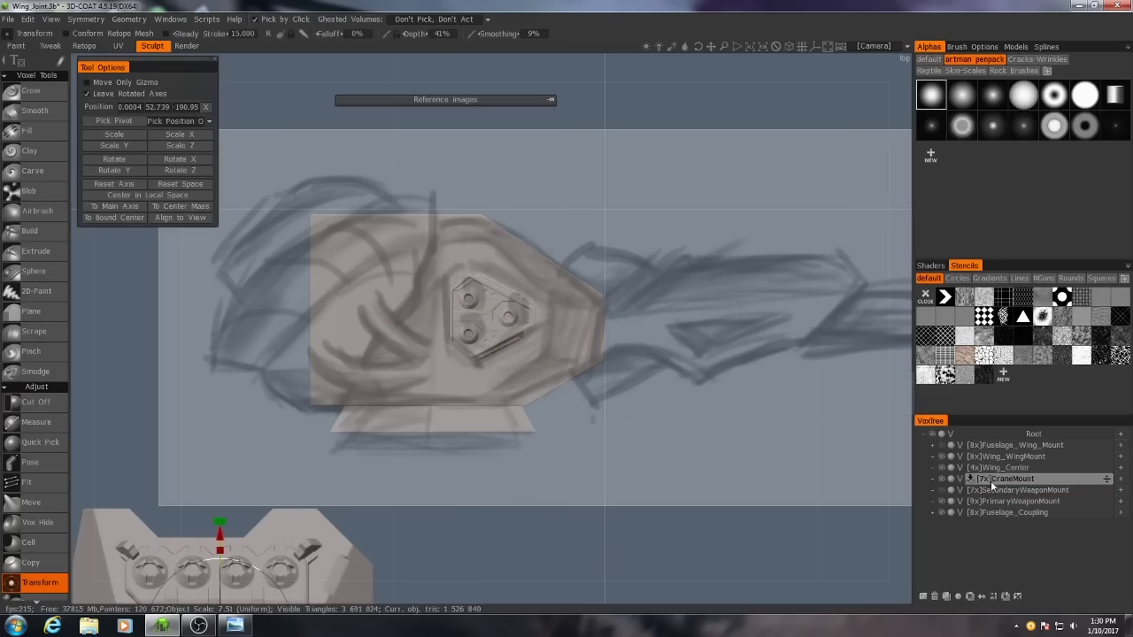
click(996, 467)
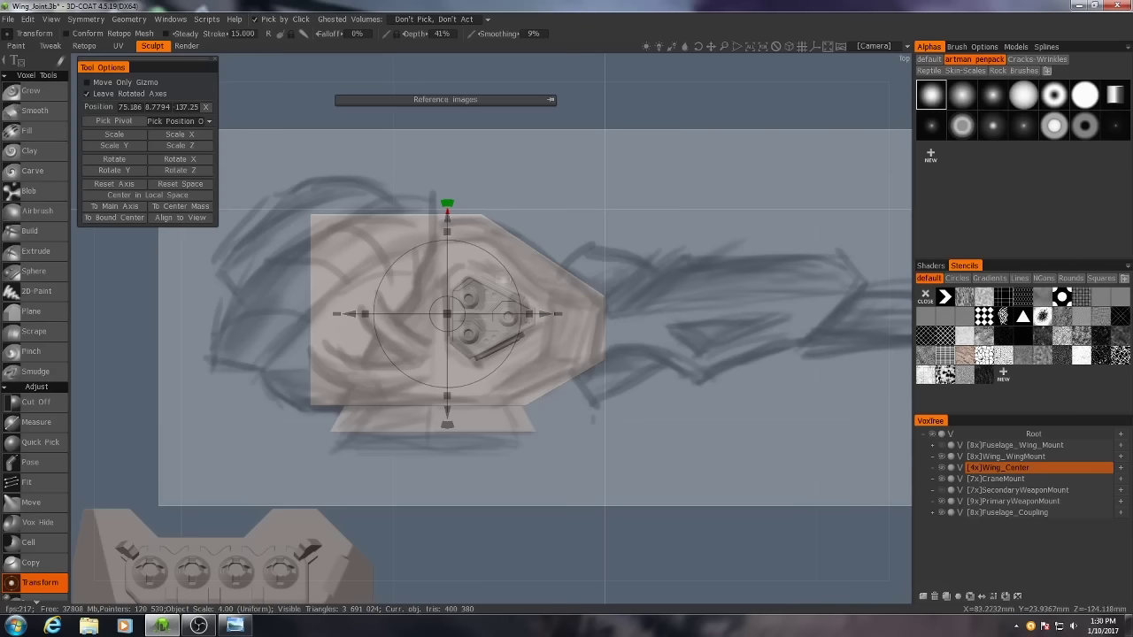
In the left view, cut off the upper and lower corners at the arm end of the Wing_Center block with slanted cuts.
key(KP_4)
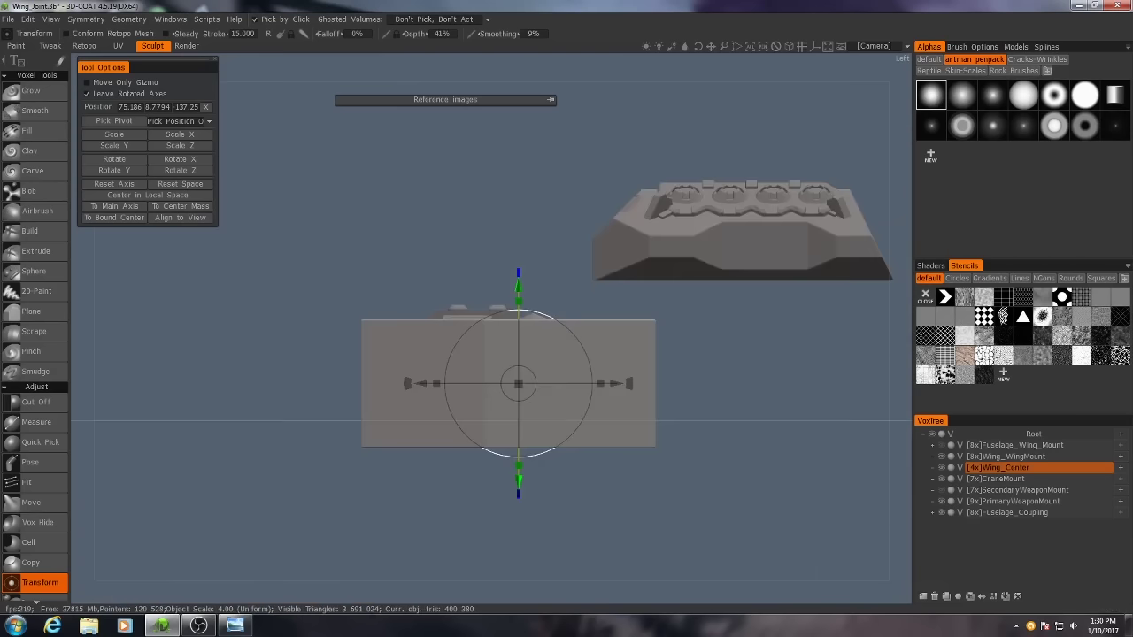
alt+right_drag(565, 291, 333, 328)
alt+middle_drag(333, 328, 413, 307)
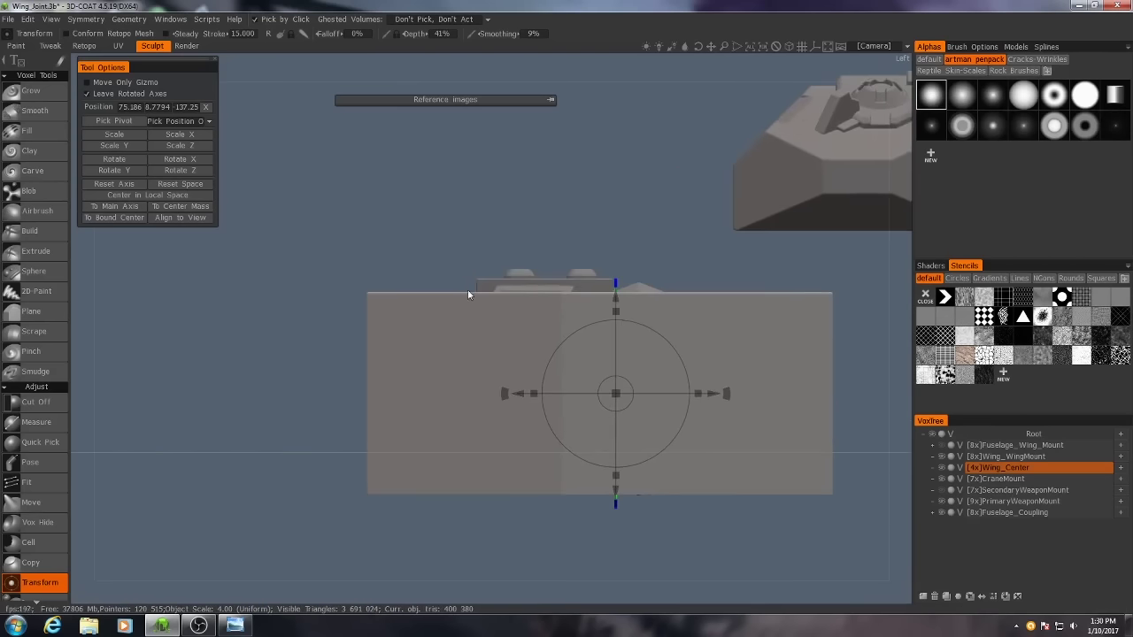
click(37, 402)
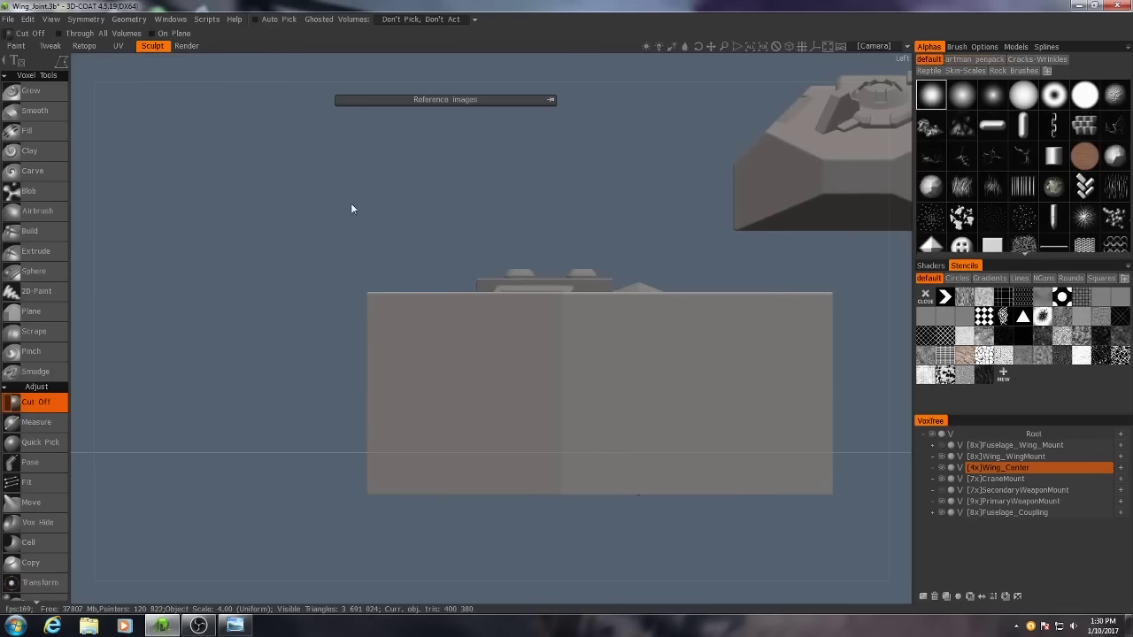
click(346, 371)
click(326, 257)
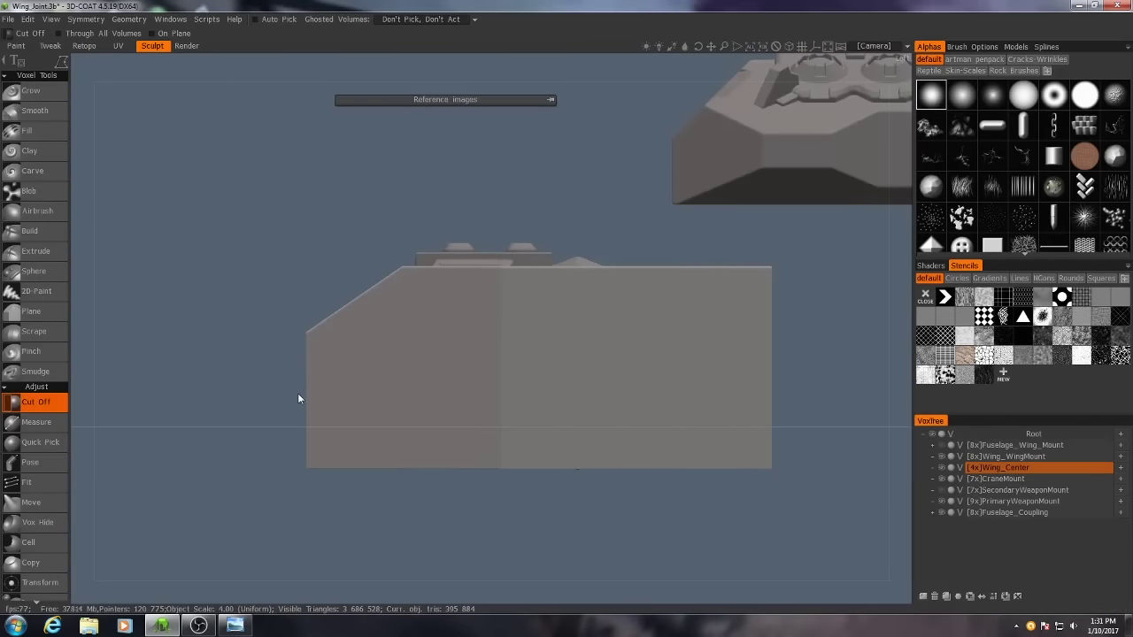
click(298, 391)
click(298, 389)
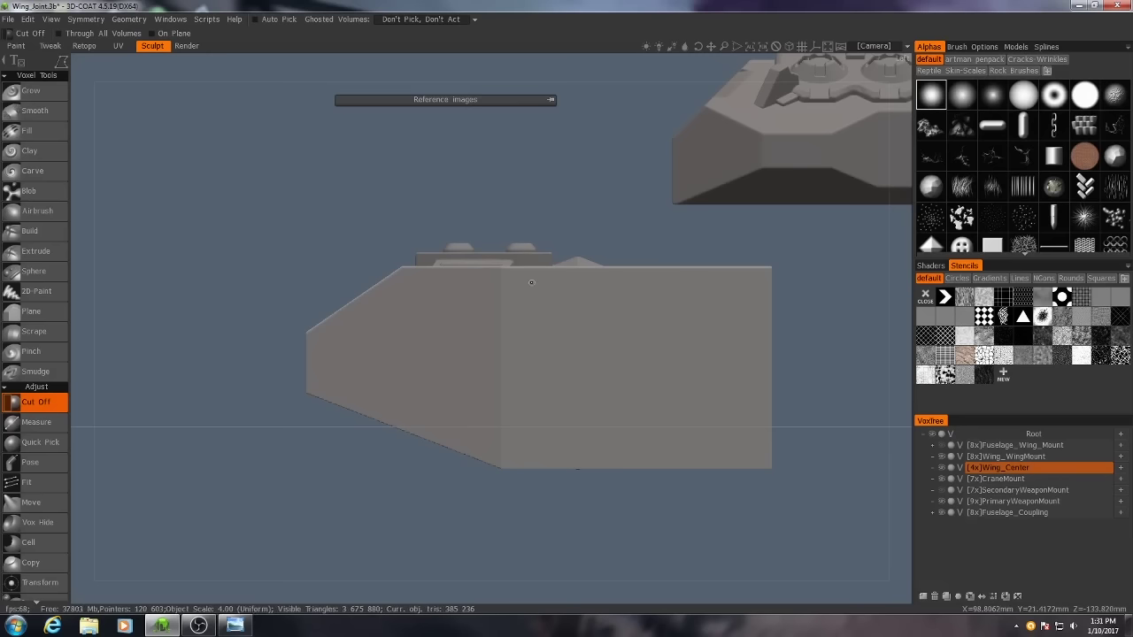
Hide the Fuselage_Coupling layer and examine the cut Wing_Center block from the front, the side and above.
drag(326, 286, 562, 329)
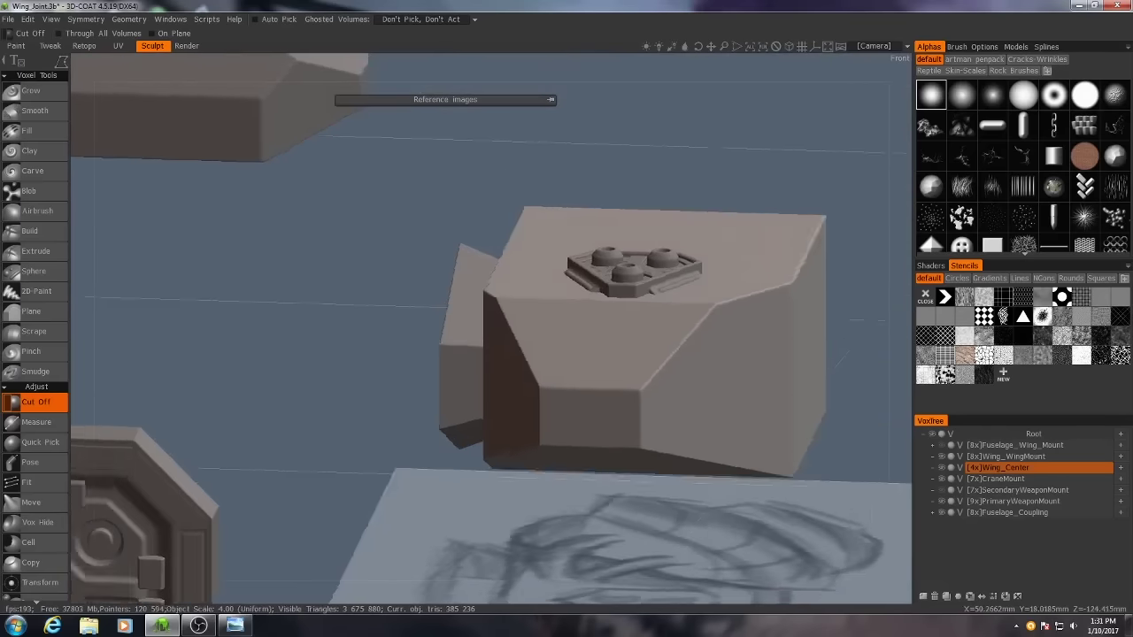
middle_drag(566, 336, 443, 301)
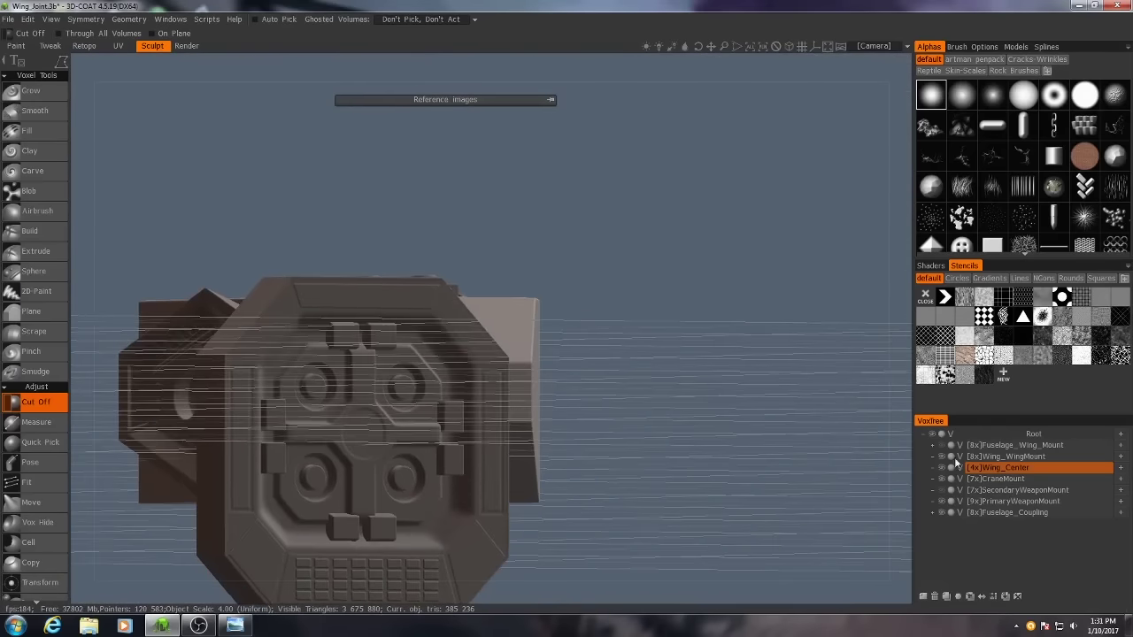
click(941, 512)
middle_drag(551, 374, 680, 528)
scroll(561, 375, down, 2)
scroll(562, 375, up, 1)
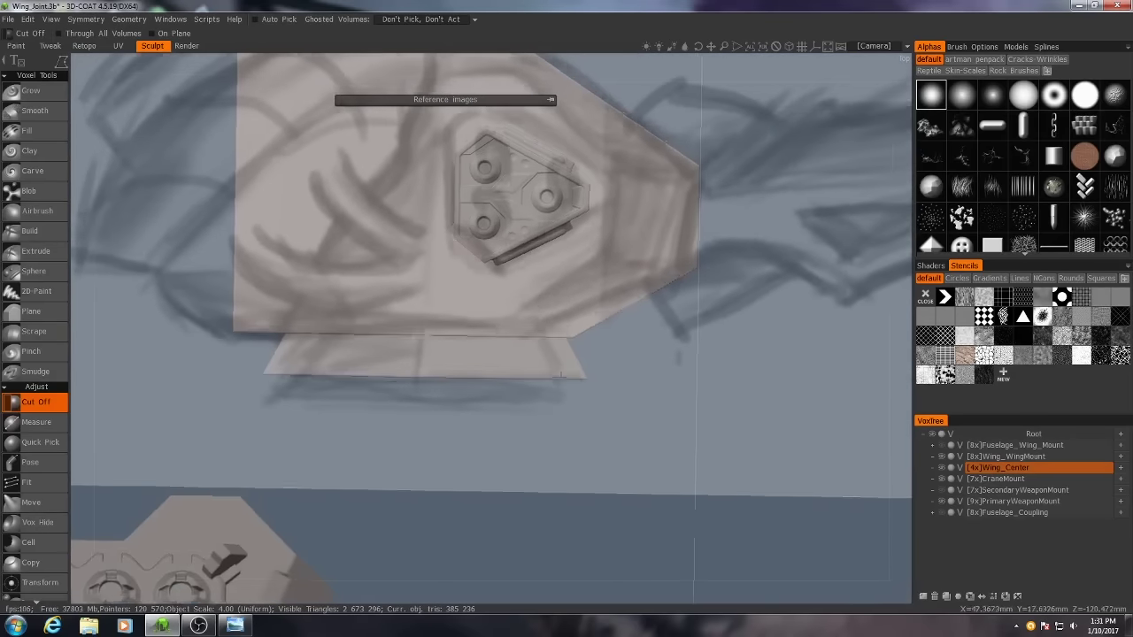
middle_drag(559, 375, 415, 294)
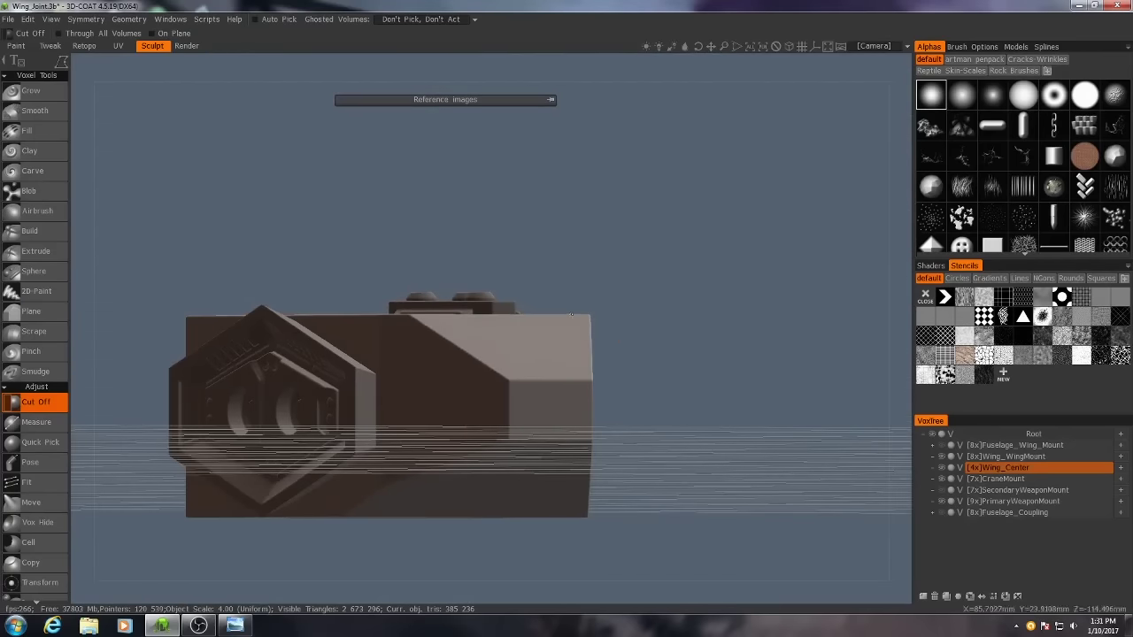
mouse_move(542, 311)
middle_down()
mouse_move(557, 328)
mouse_move(542, 376)
mouse_move(513, 232)
mouse_move(492, 187)
middle_up()
key(KP_5)
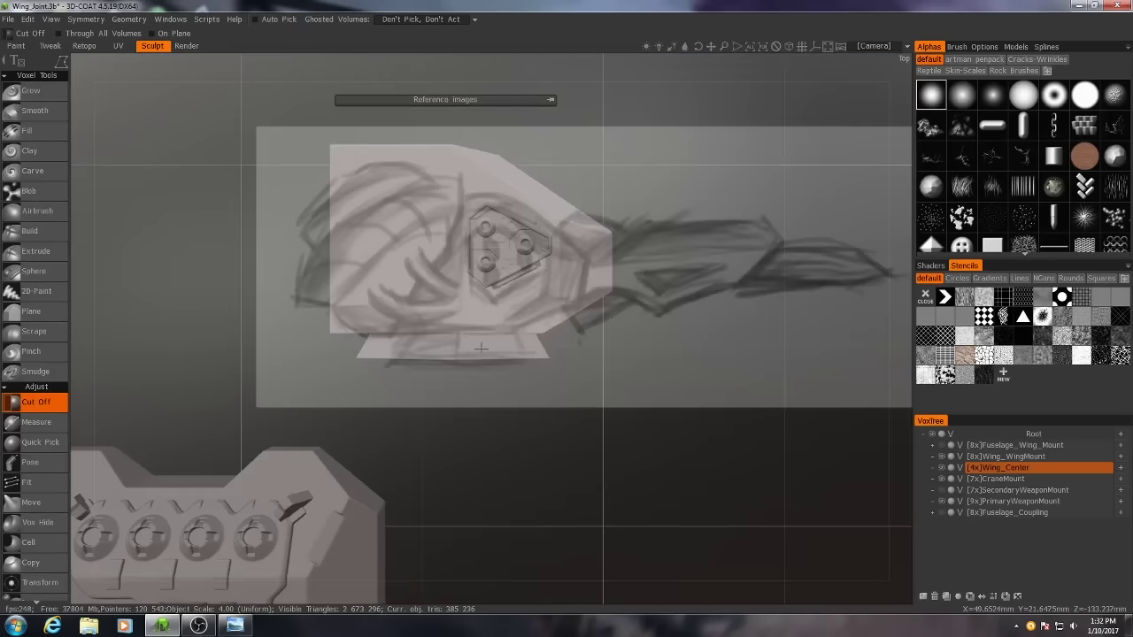
In the top view, cut away the end of the Wing_Center block opposite the arm along a slanted line reaching the wing mount plate.
scroll(474, 329, up, 4)
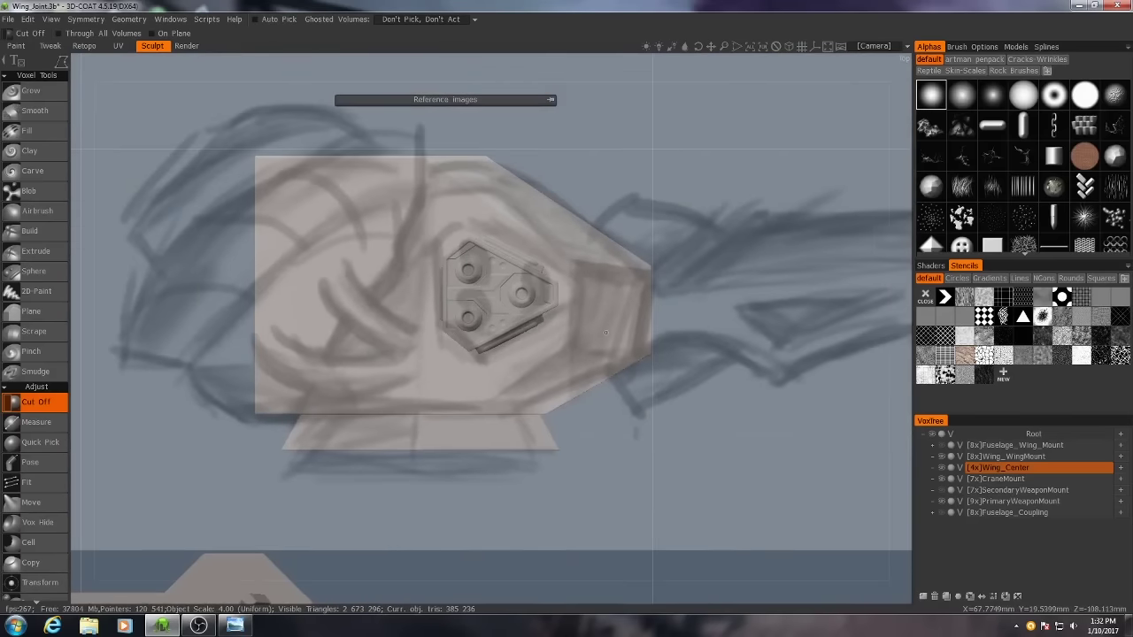
mouse_move(642, 456)
alt+mouse_down()
mouse_move(558, 419)
mouse_move(404, 273)
alt+mouse_up()
mouse_move(498, 403)
alt+mouse_down()
mouse_move(500, 395)
mouse_move(488, 501)
mouse_move(405, 405)
mouse_move(425, 390)
mouse_move(483, 494)
mouse_move(622, 521)
mouse_move(478, 458)
mouse_move(439, 211)
alt+mouse_up()
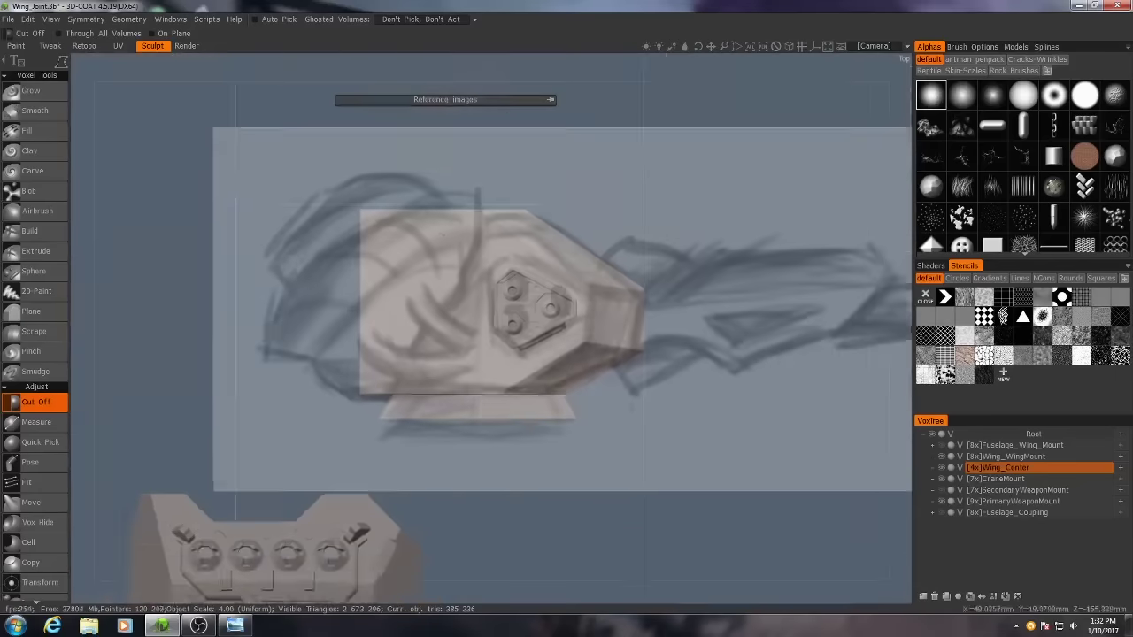
alt+middle_drag(439, 212, 458, 259)
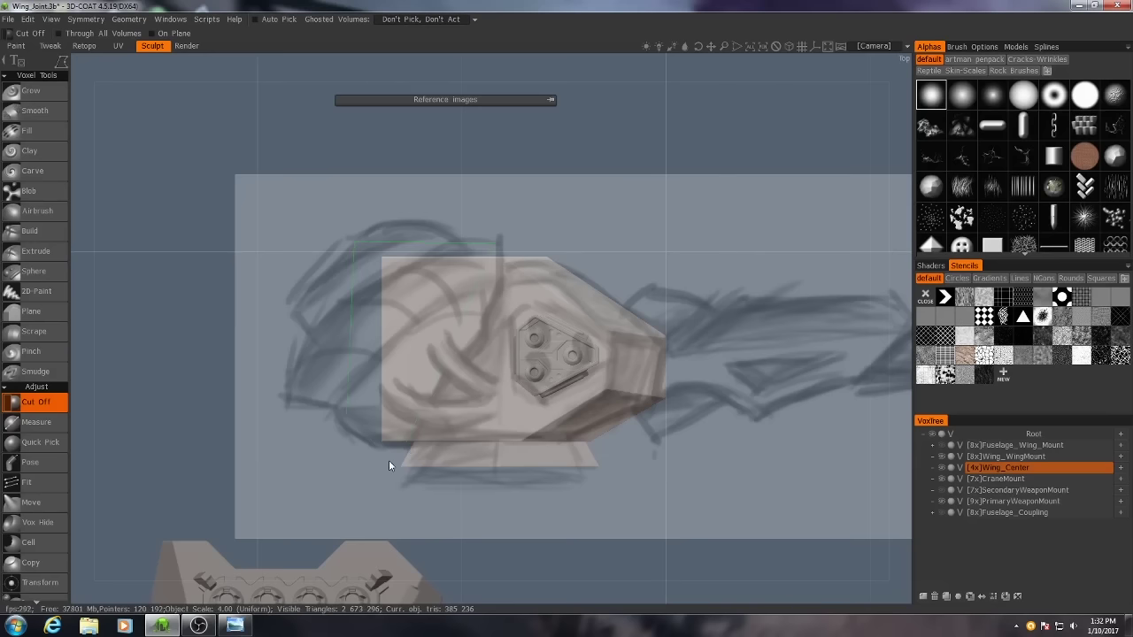
double_click(406, 446)
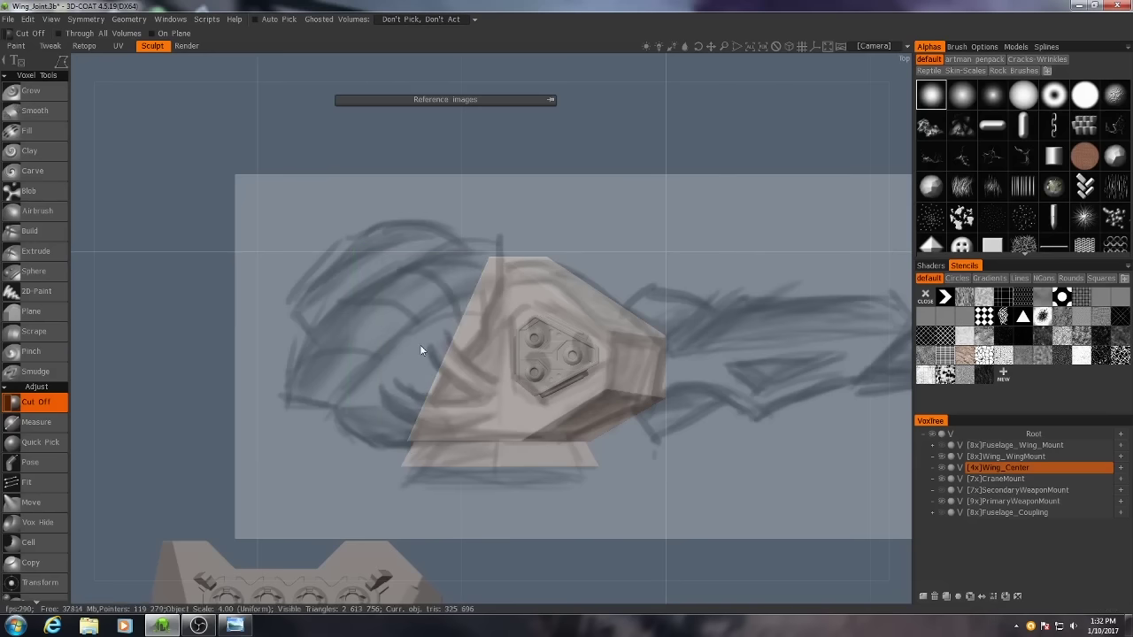
Try to squash the Wing_Center block toward the wing mount plate in the top view with a Pose line, and undo the deformation.
middle_drag(421, 350, 471, 343)
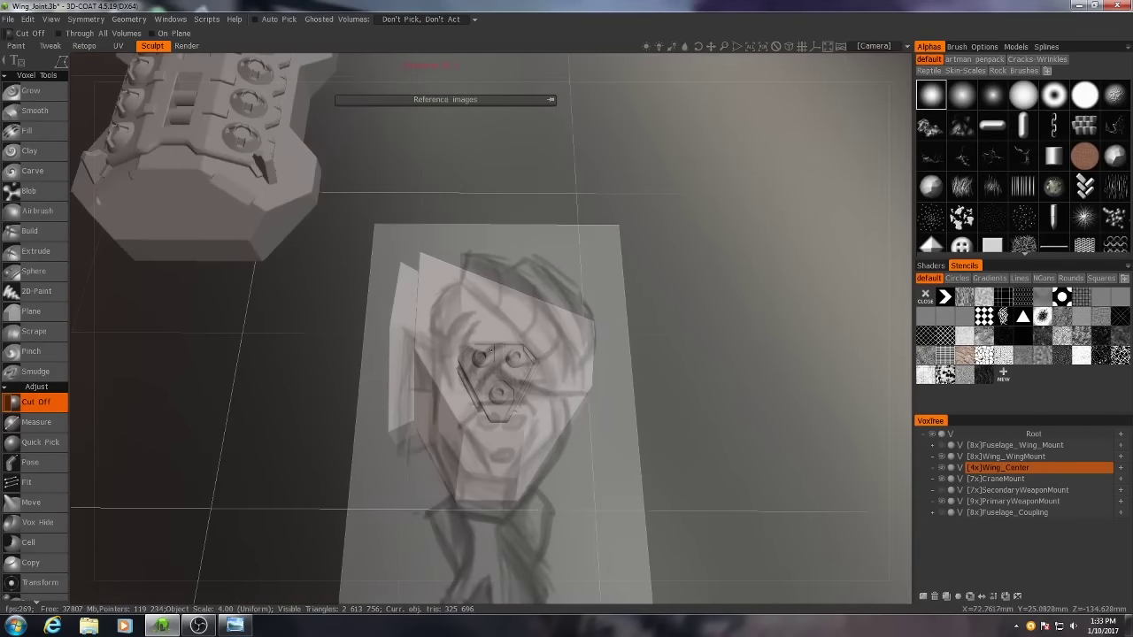
middle_drag(491, 531, 528, 375)
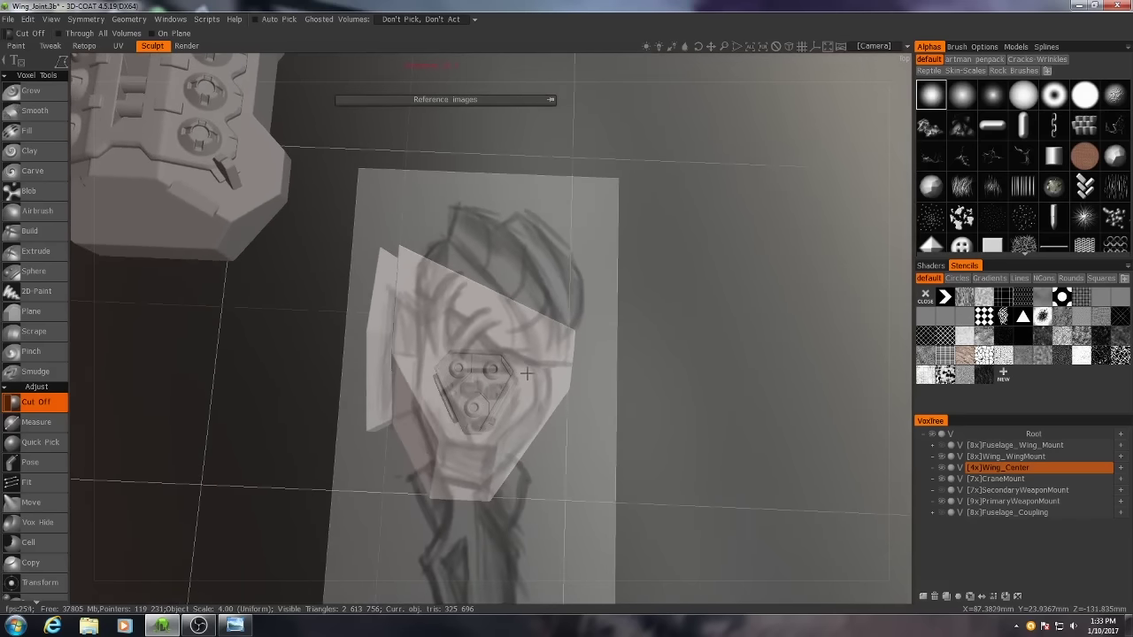
key(KP_7)
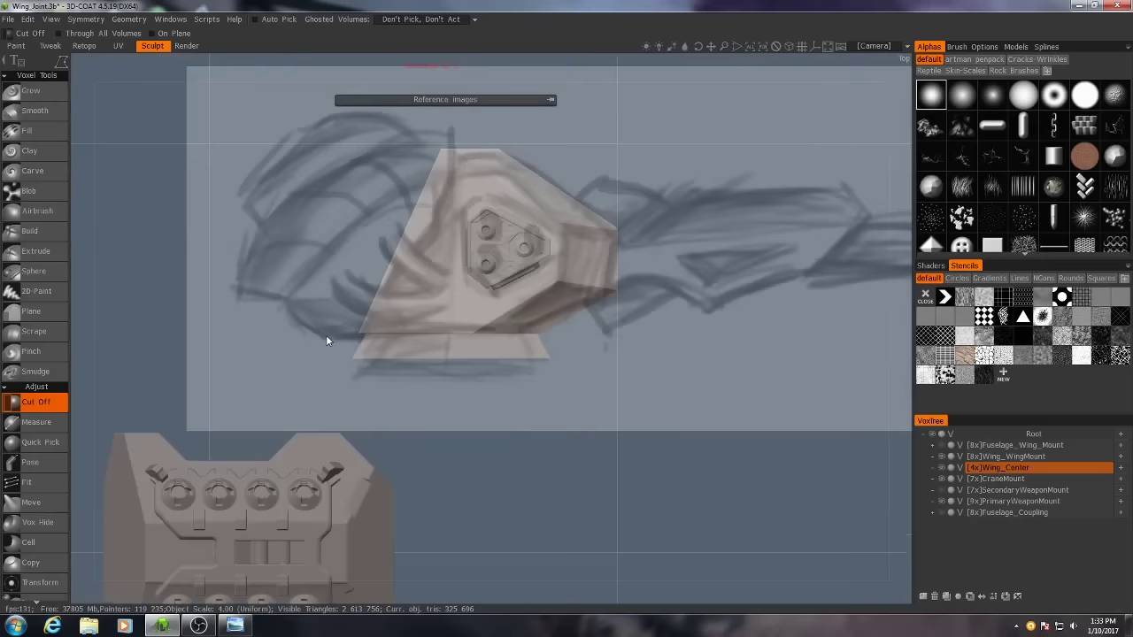
middle_drag(327, 336, 299, 427)
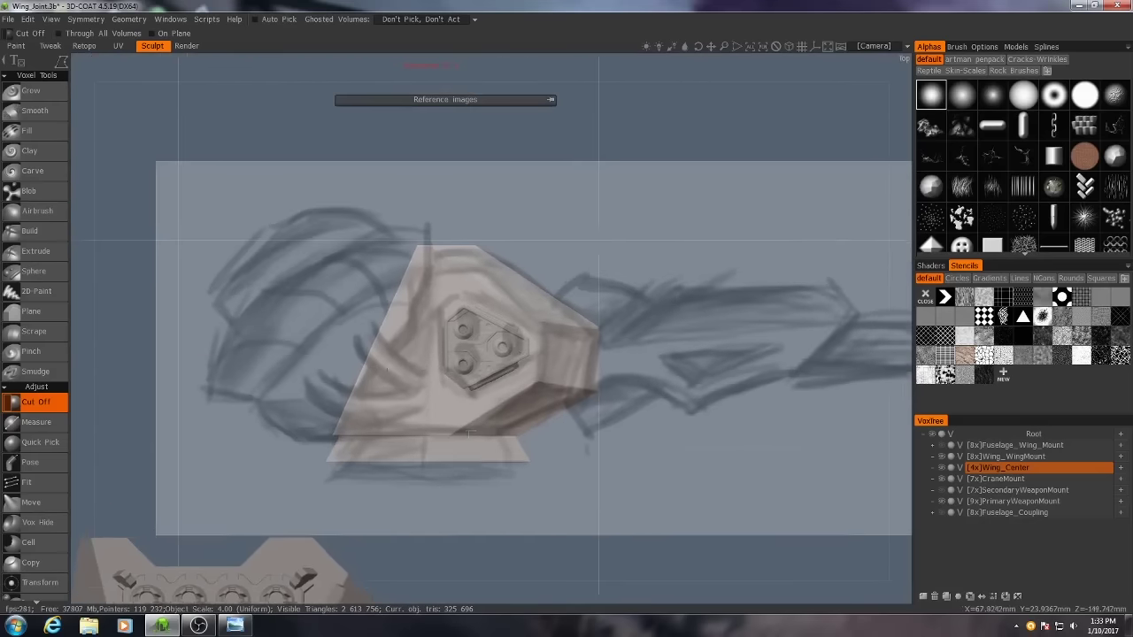
click(35, 462)
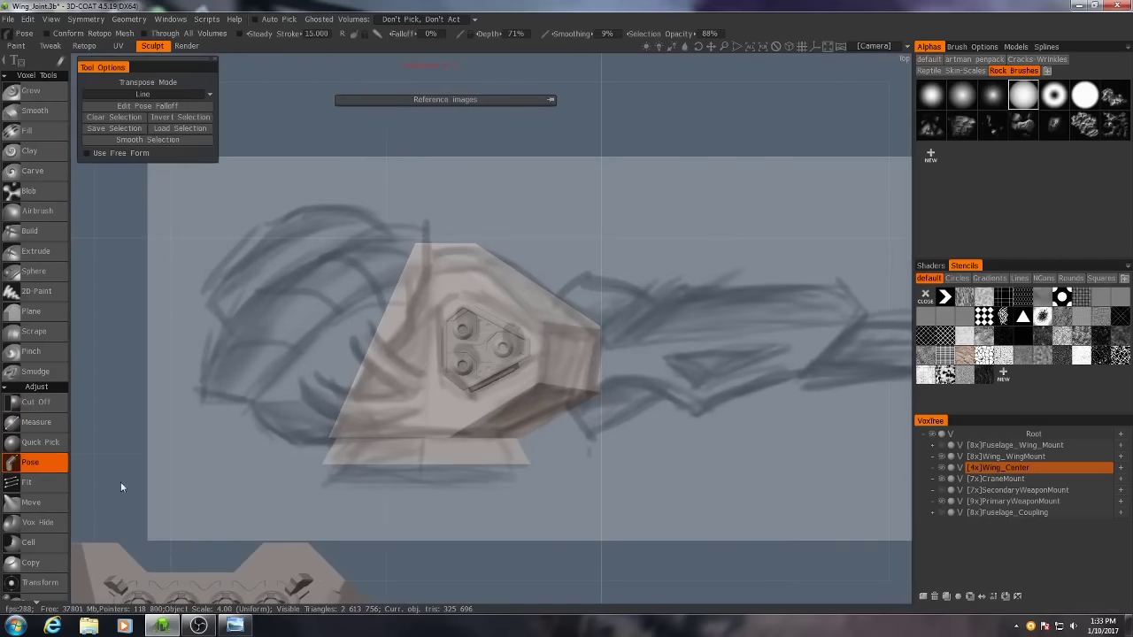
click(139, 106)
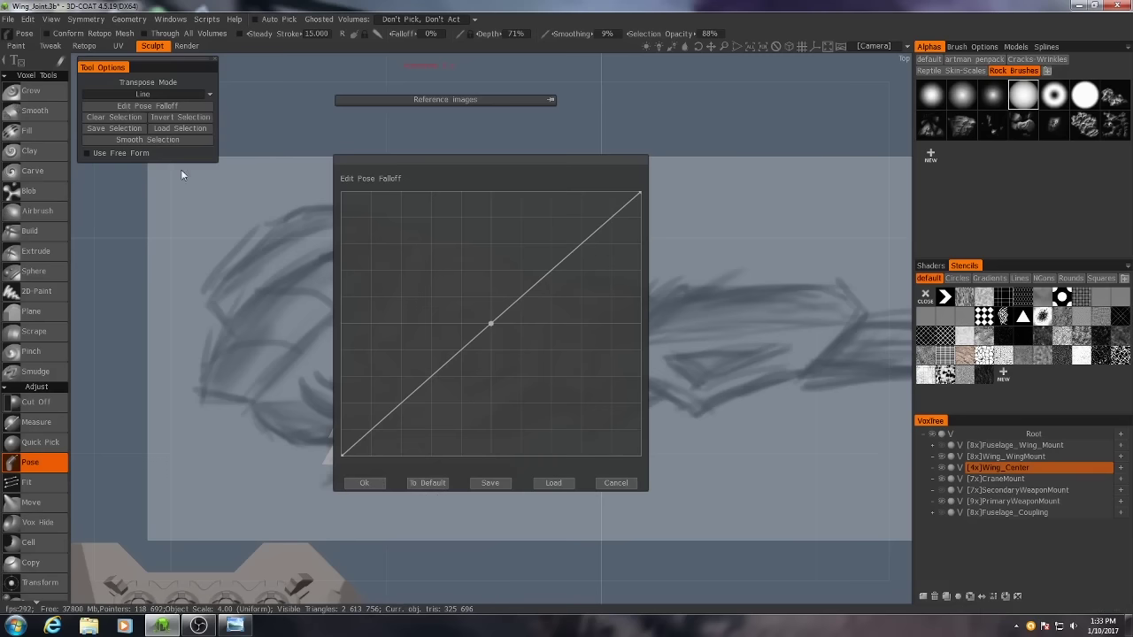
click(365, 483)
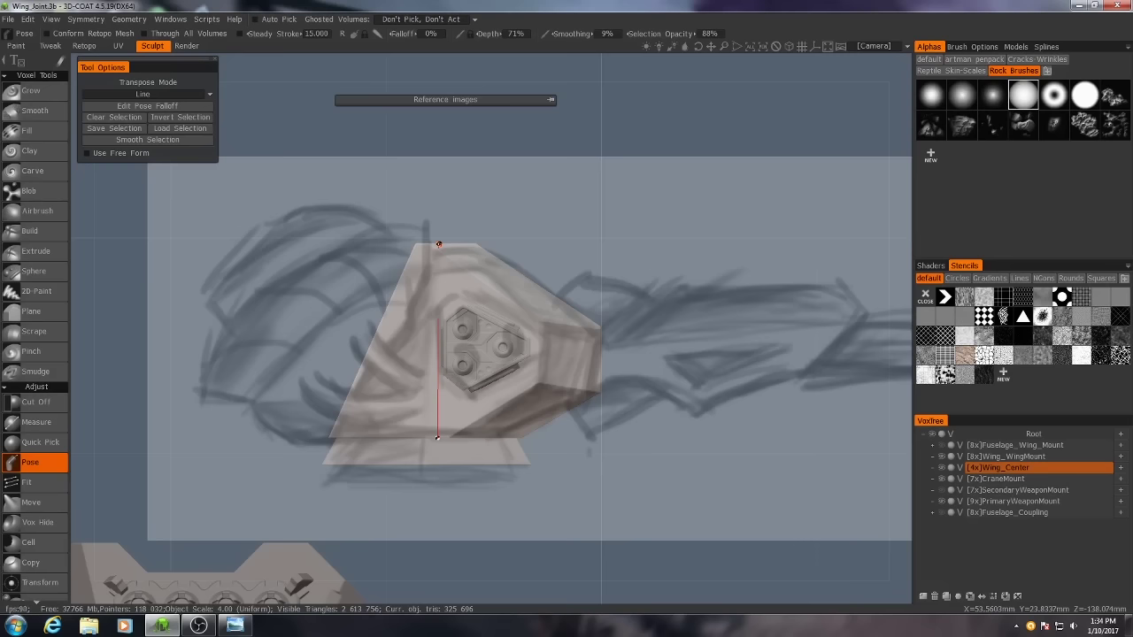
drag(437, 437, 437, 438)
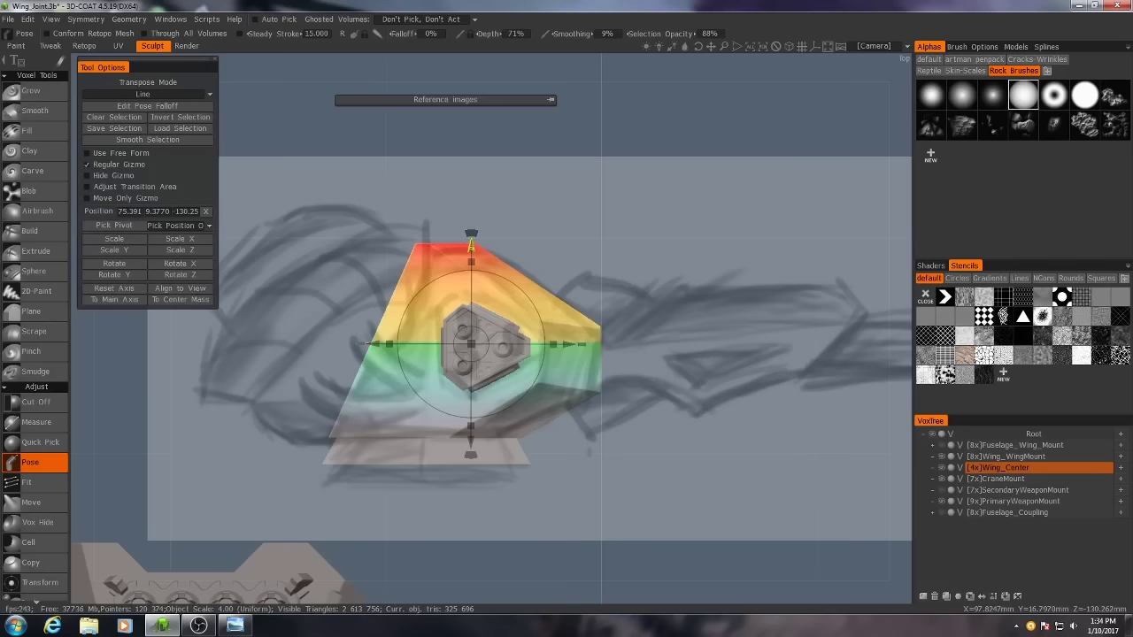
drag(471, 241, 471, 268)
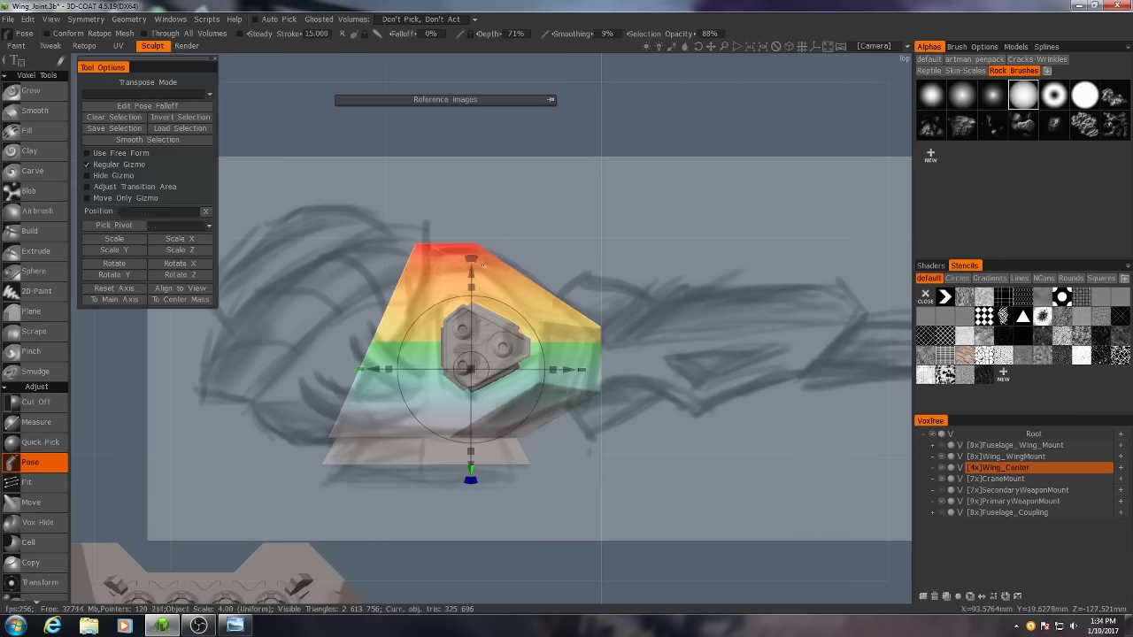
drag(471, 266, 471, 288)
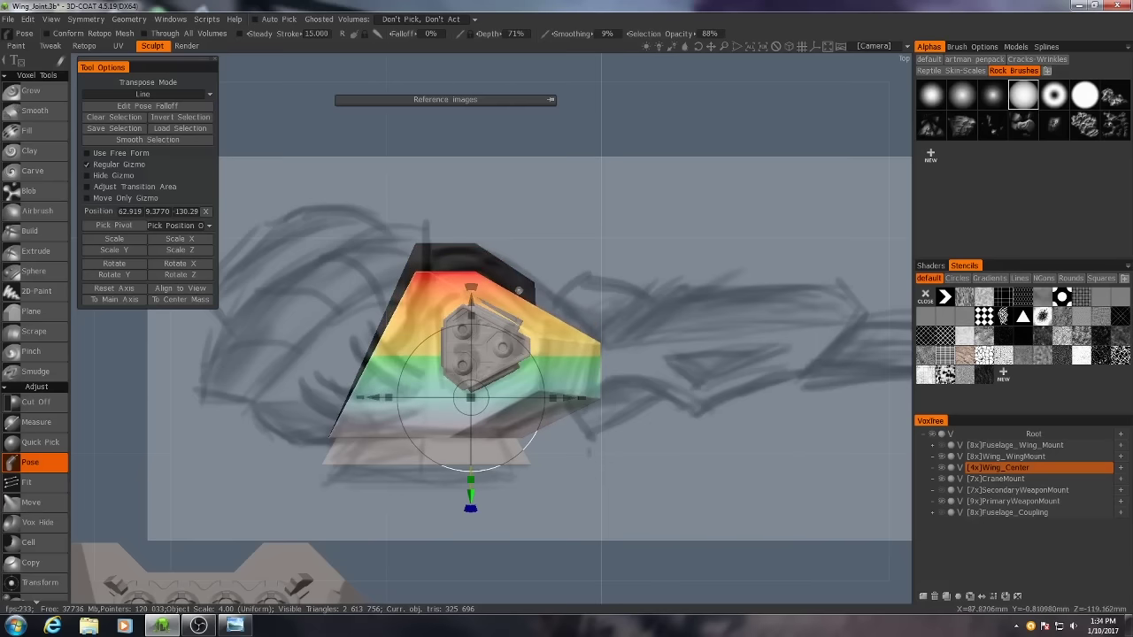
key(ctrl+z)
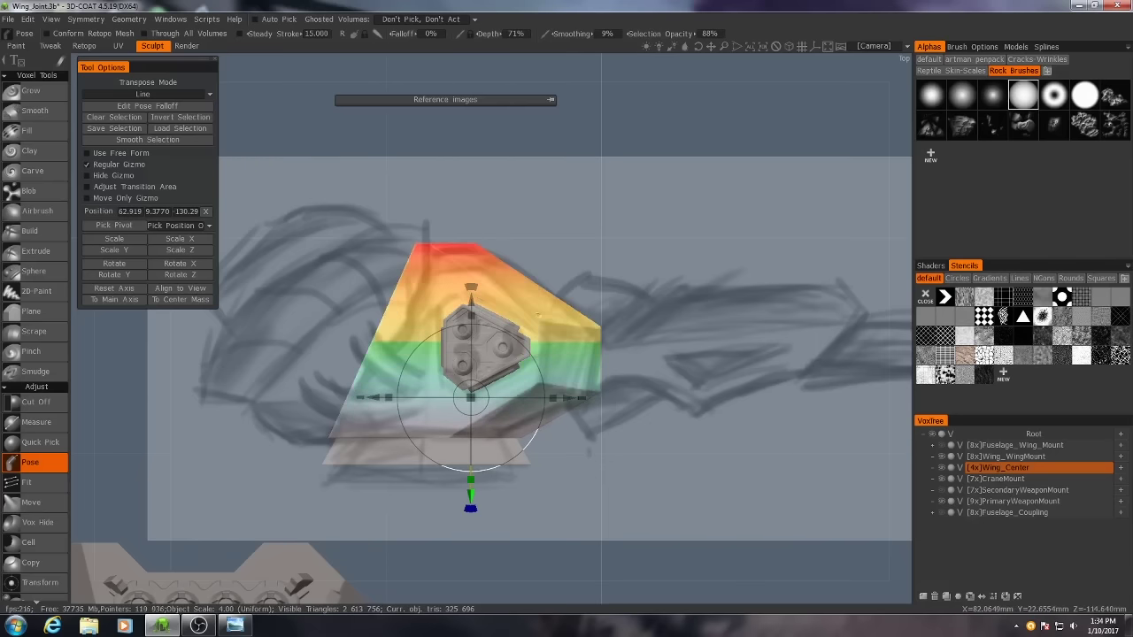
Drop the Pose selection and, in the front view, raise the Wing_Center block to about Y 23.06 with Transform.
key(KP_5)
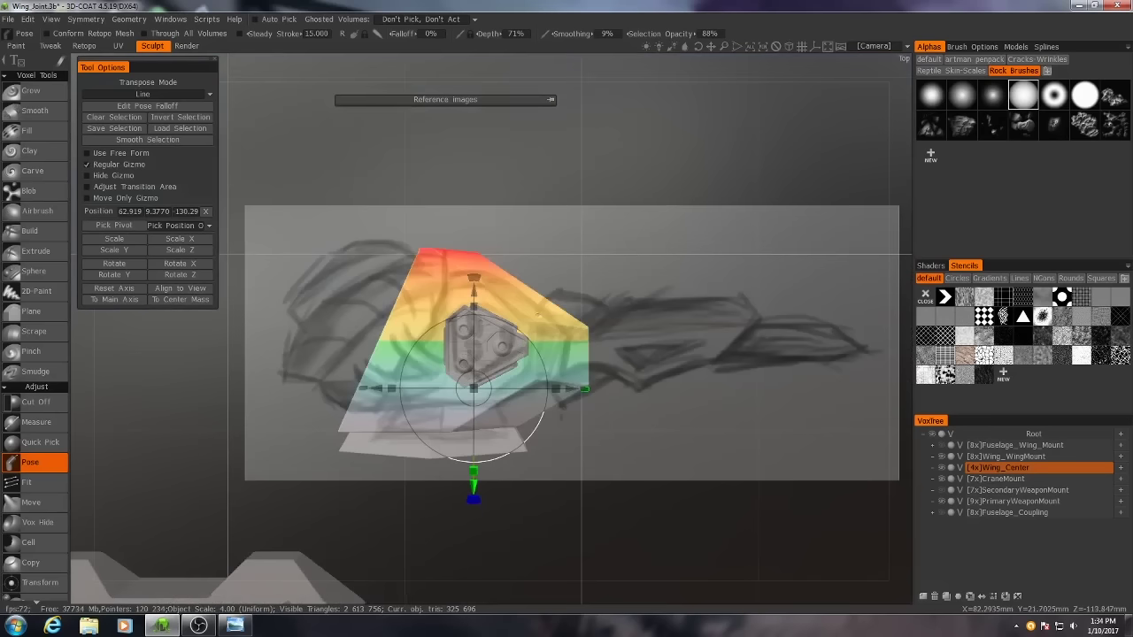
key(KP_1)
middle_drag(709, 293, 608, 276)
scroll(573, 291, up, 2)
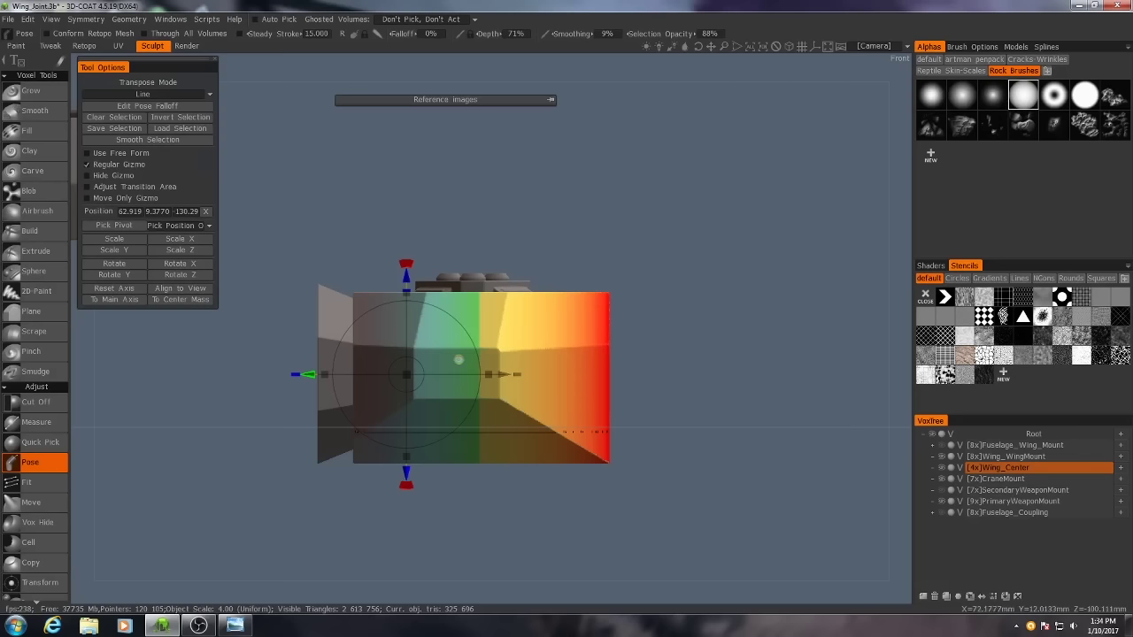
key(ctrl+z)
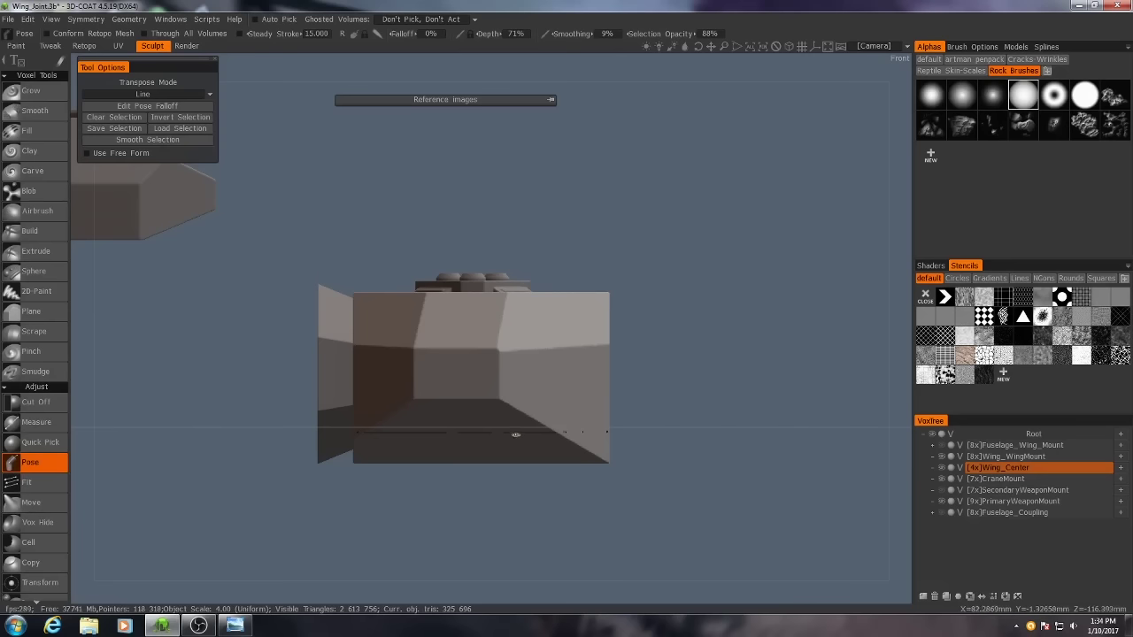
key(t)
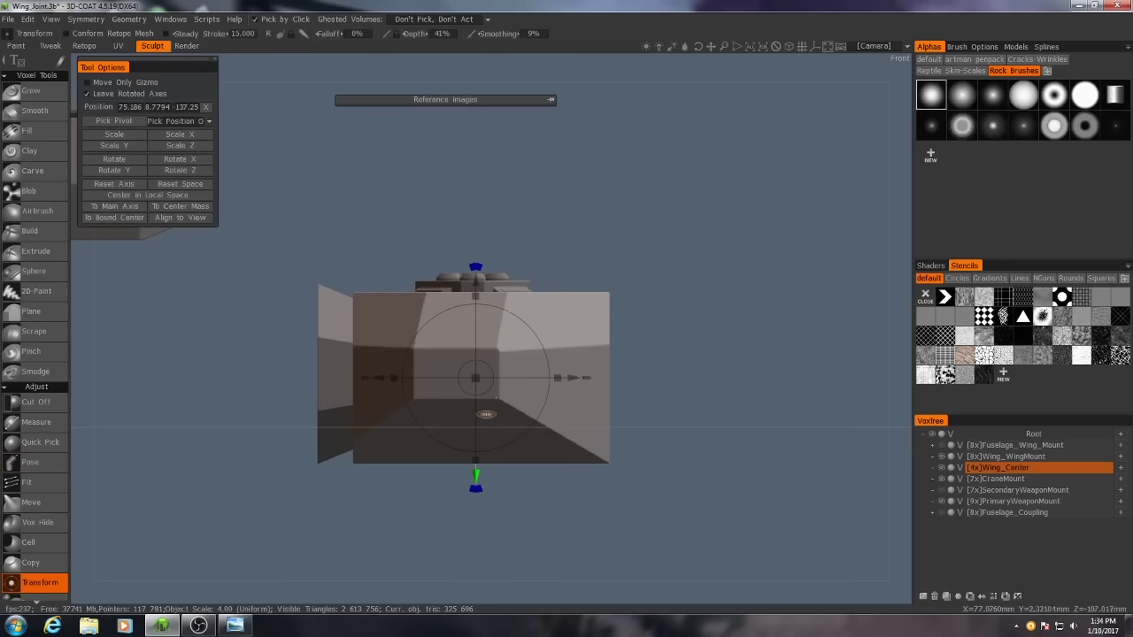
drag(477, 293, 476, 212)
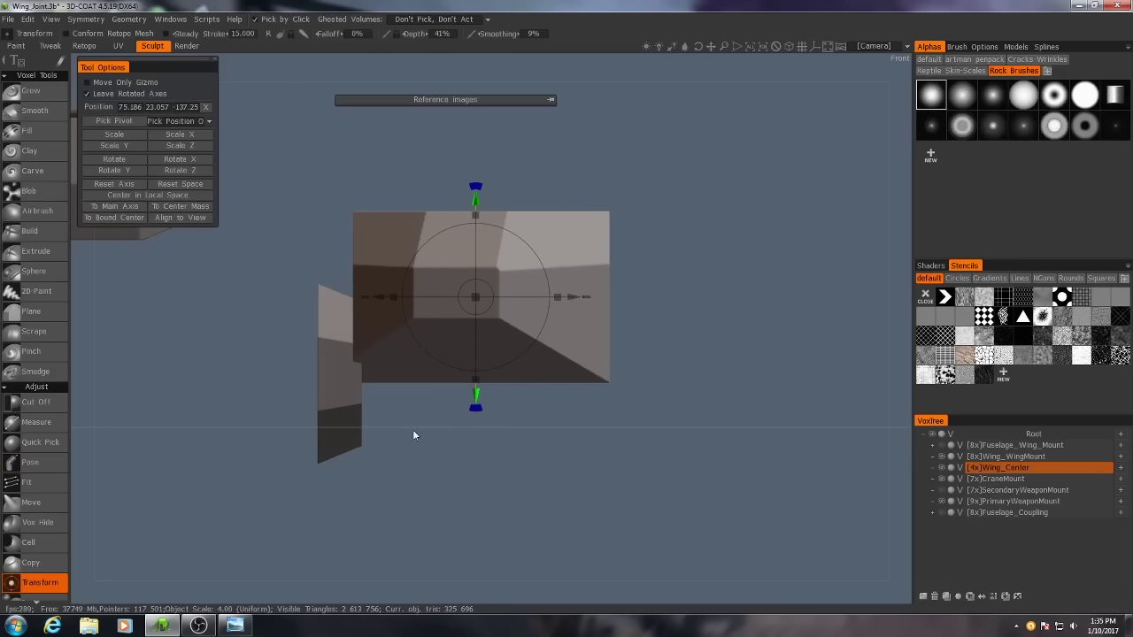
In the top view, lay a Pose line gradient across the Wing_Center block from its mount-plate side to its opposite narrow edge.
key(KP_7)
scroll(569, 361, up, 3)
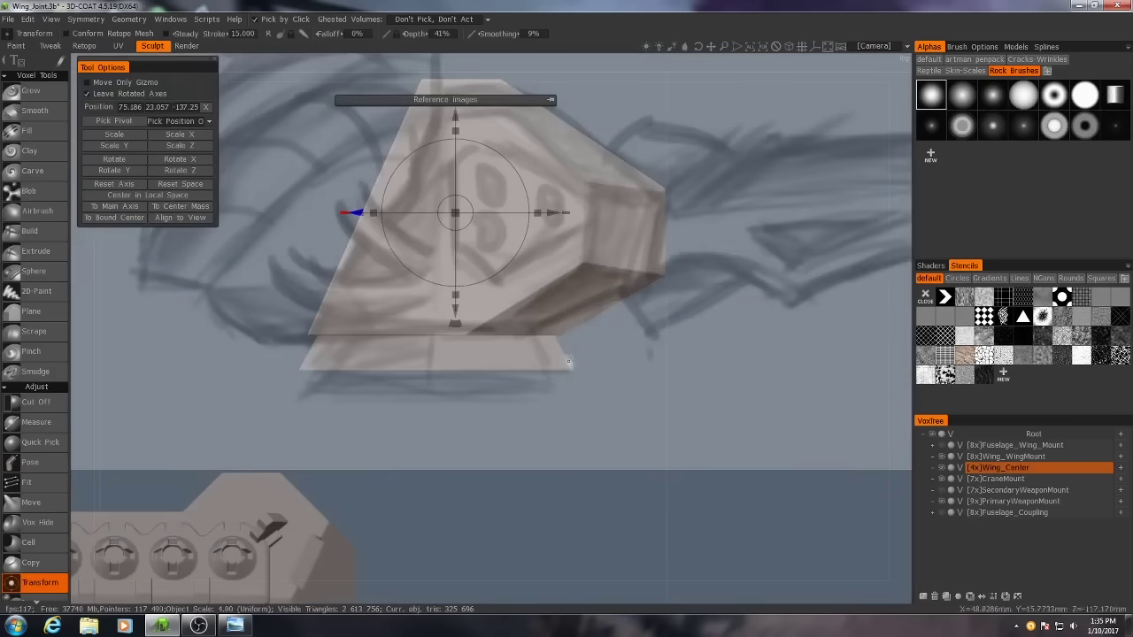
click(35, 463)
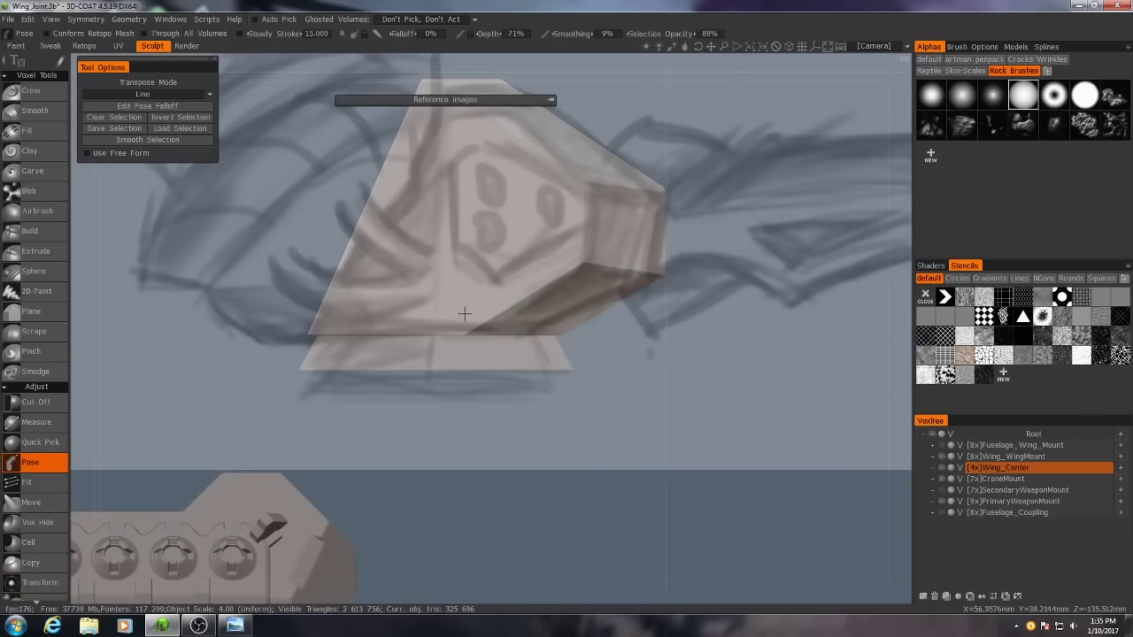
middle_drag(448, 333, 443, 429)
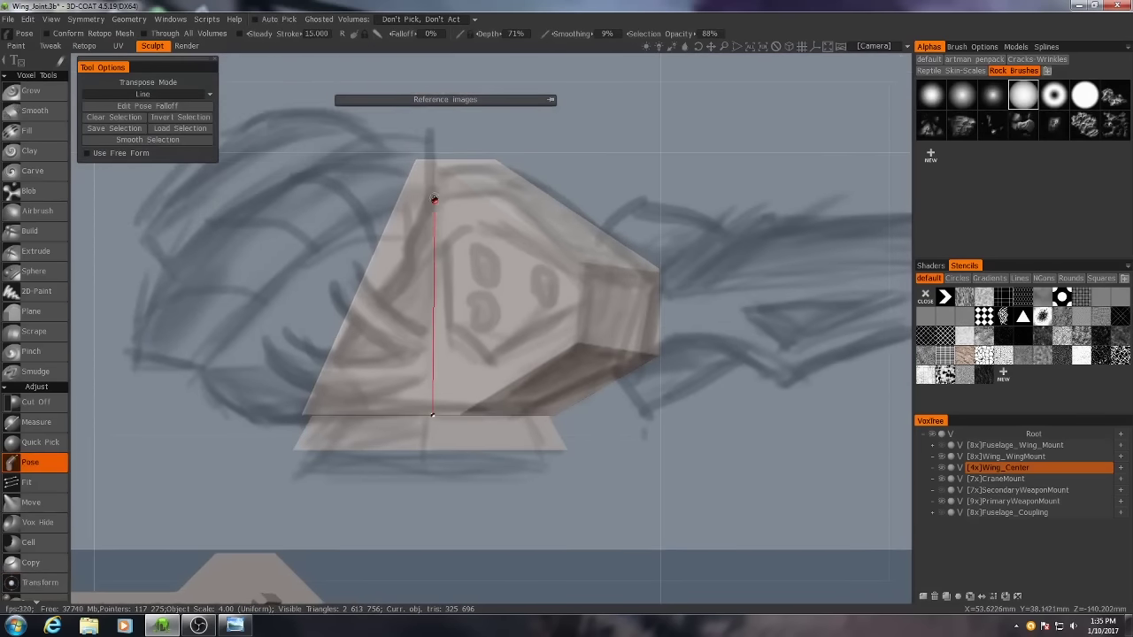
drag(434, 168, 437, 160)
drag(433, 162, 433, 162)
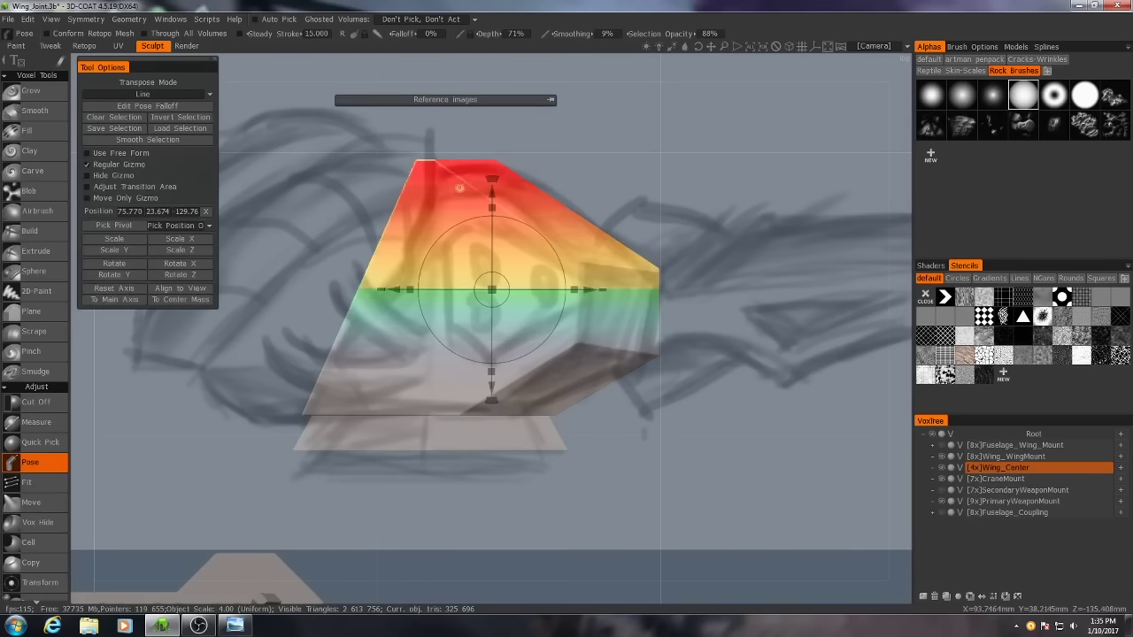
Accept the pose falloff curve, redraw the Pose line, and compress the Wing_Center block toward the mount plate with the gizmo at about X 69.82.
click(151, 108)
click(369, 477)
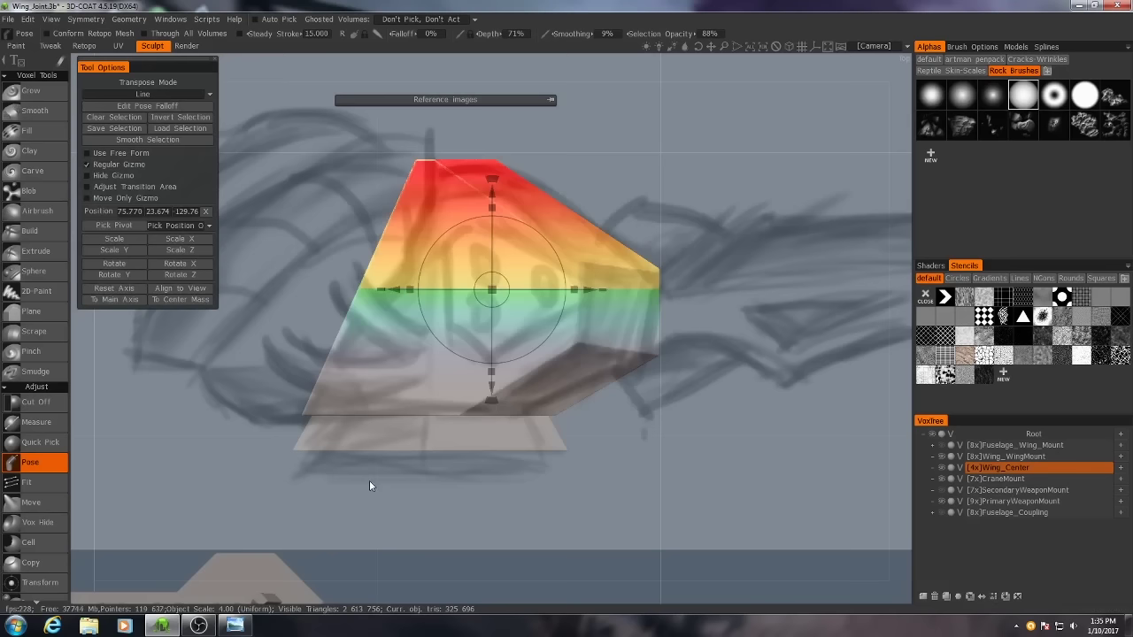
drag(441, 379, 438, 162)
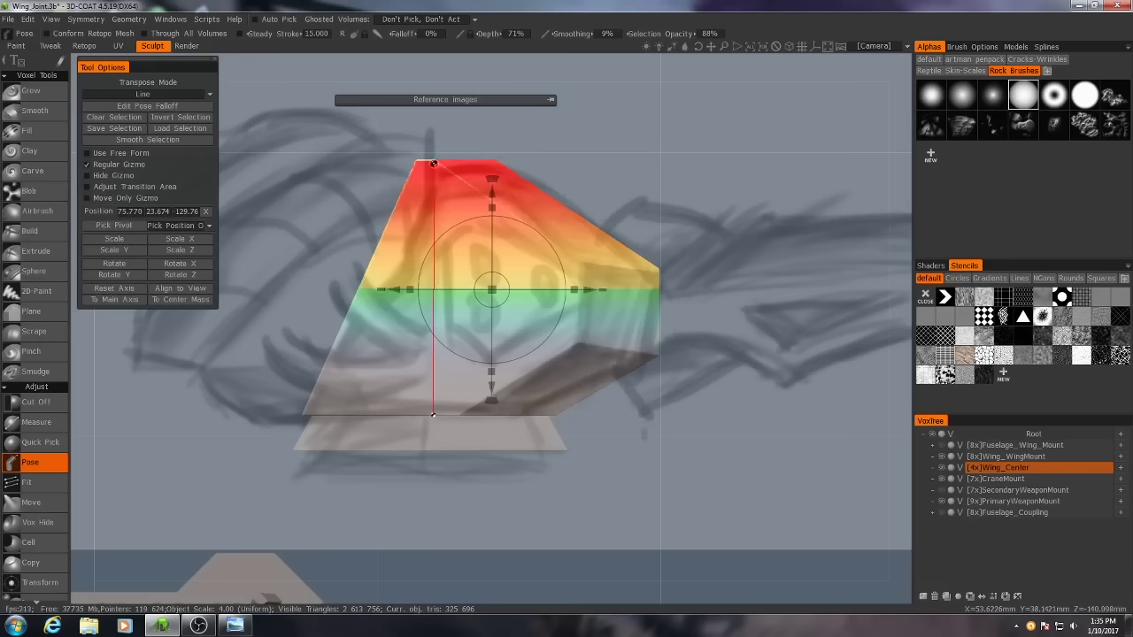
drag(433, 162, 432, 162)
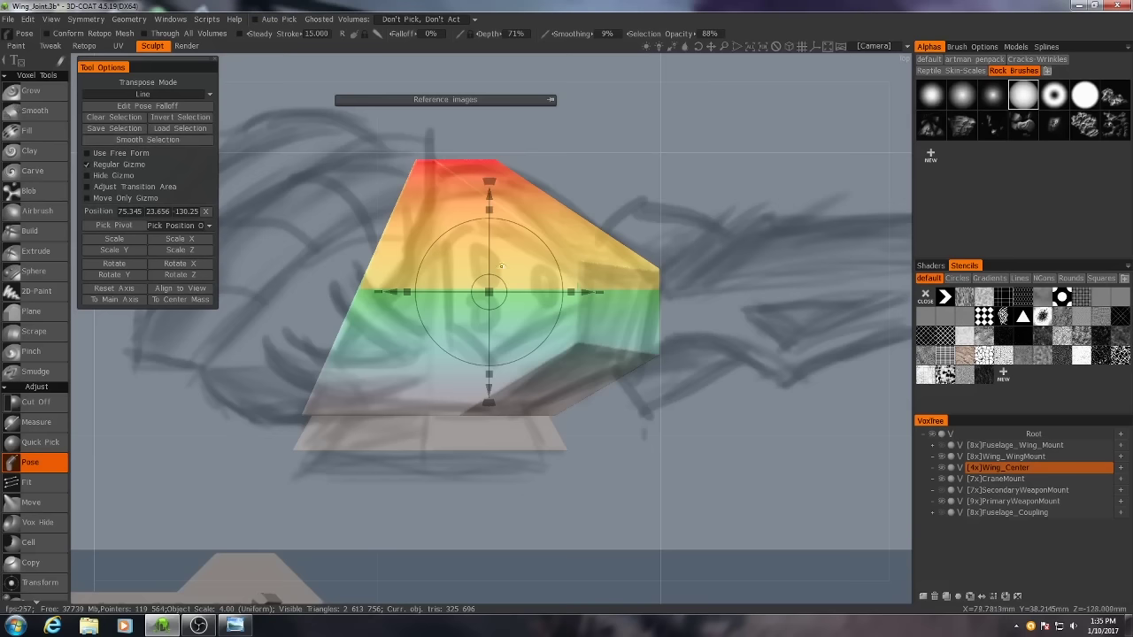
drag(488, 191, 485, 225)
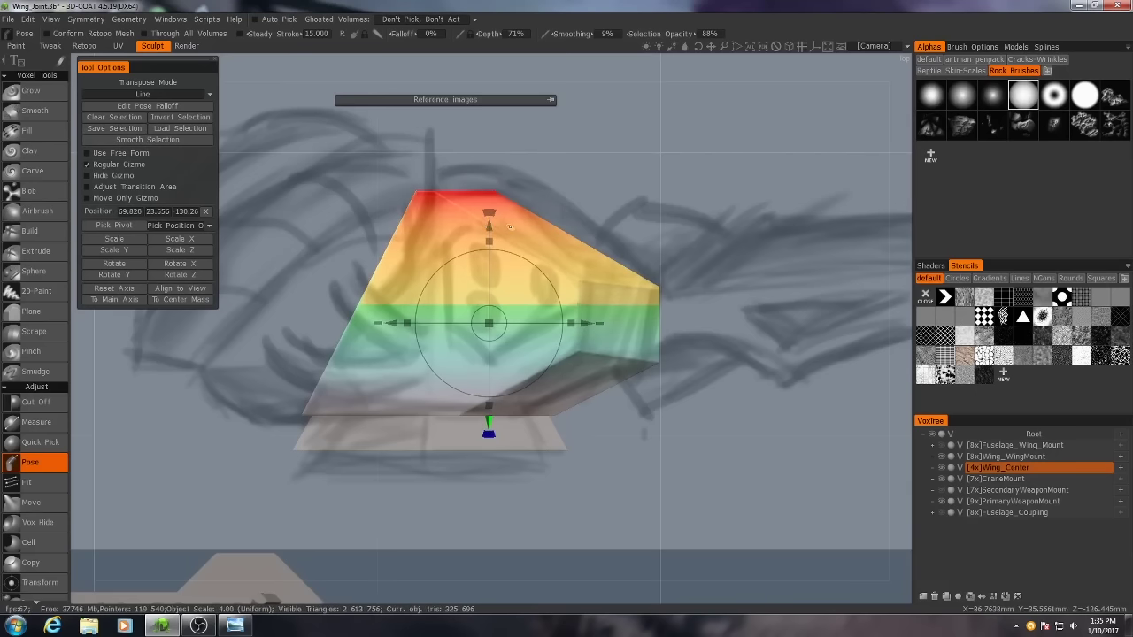
click(287, 319)
Try to scale the Wing_Center block down along its X axis with Transform, and undo the scaling.
scroll(31, 505, down, 2)
scroll(31, 505, down, 1)
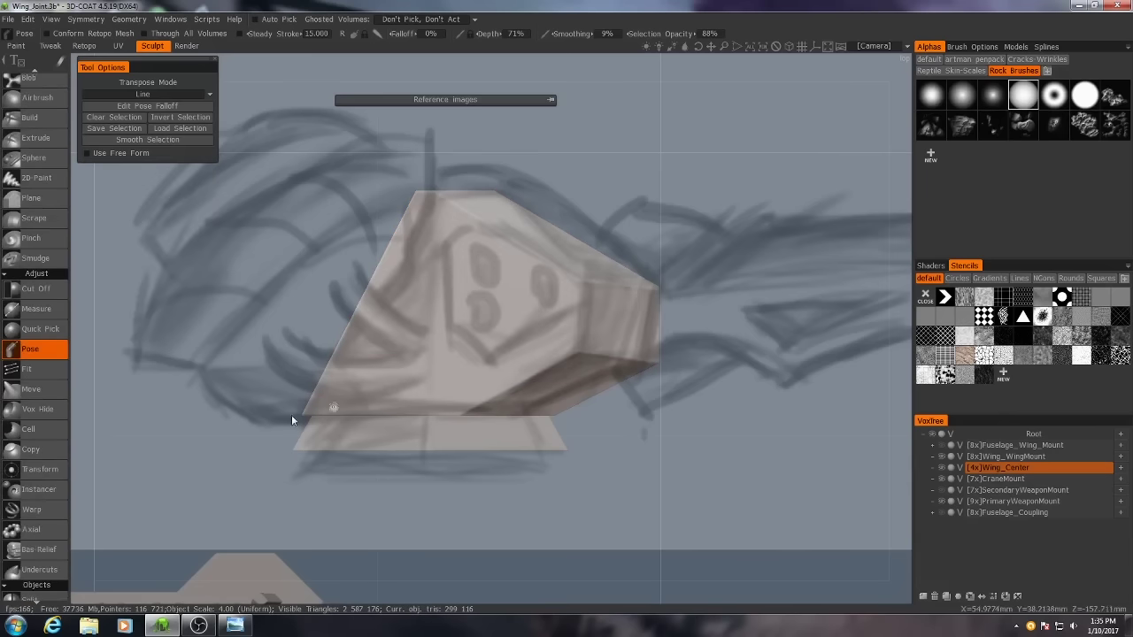
click(35, 470)
drag(450, 231, 449, 225)
key(ctrl+z)
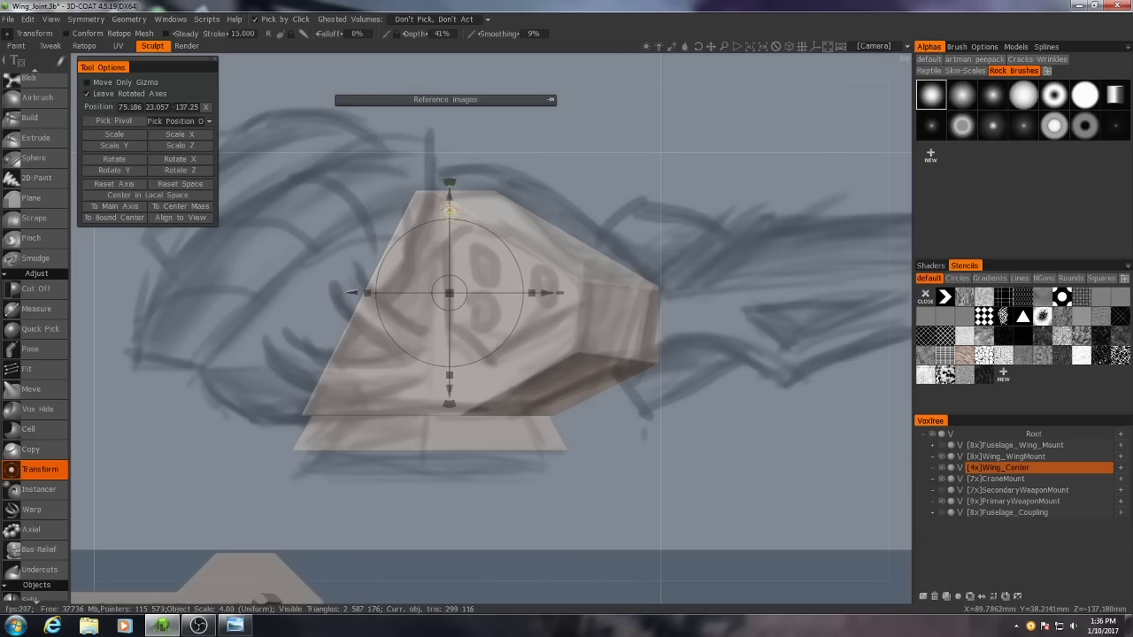
drag(450, 211, 449, 220)
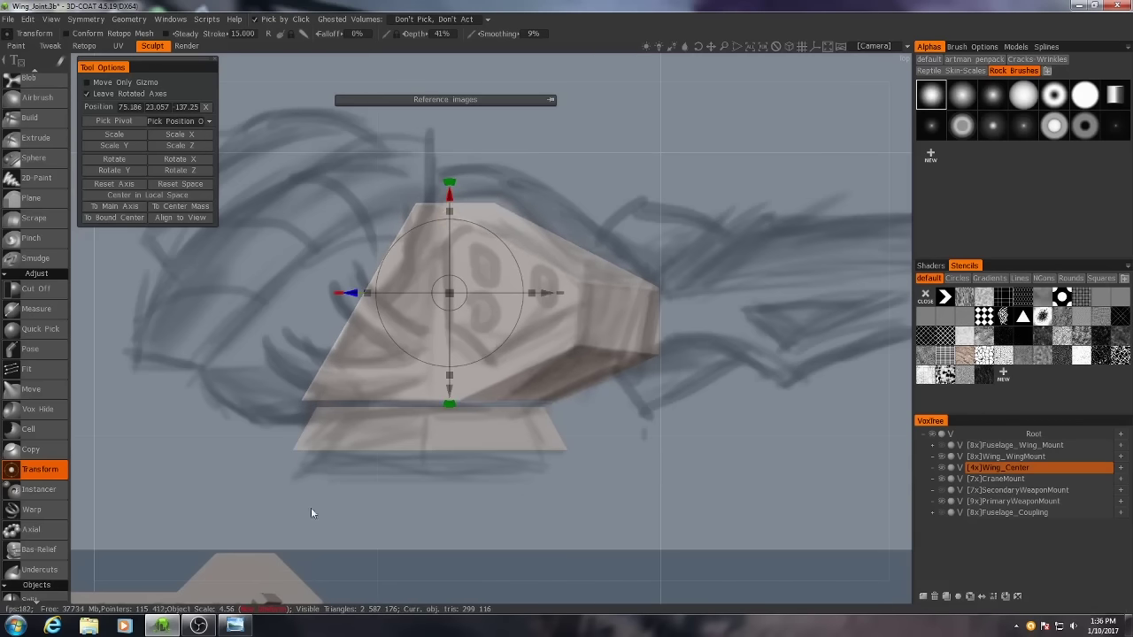
key(ctrl+z)
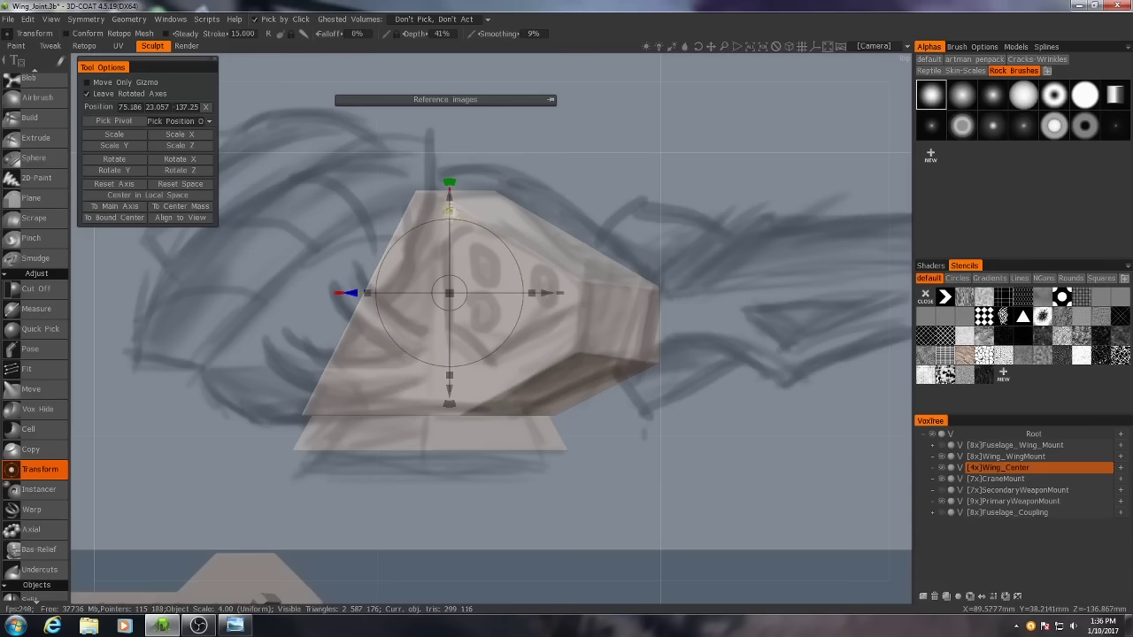
Activate the Extrude brush and hide the top-view reference image.
scroll(35, 254, up, 3)
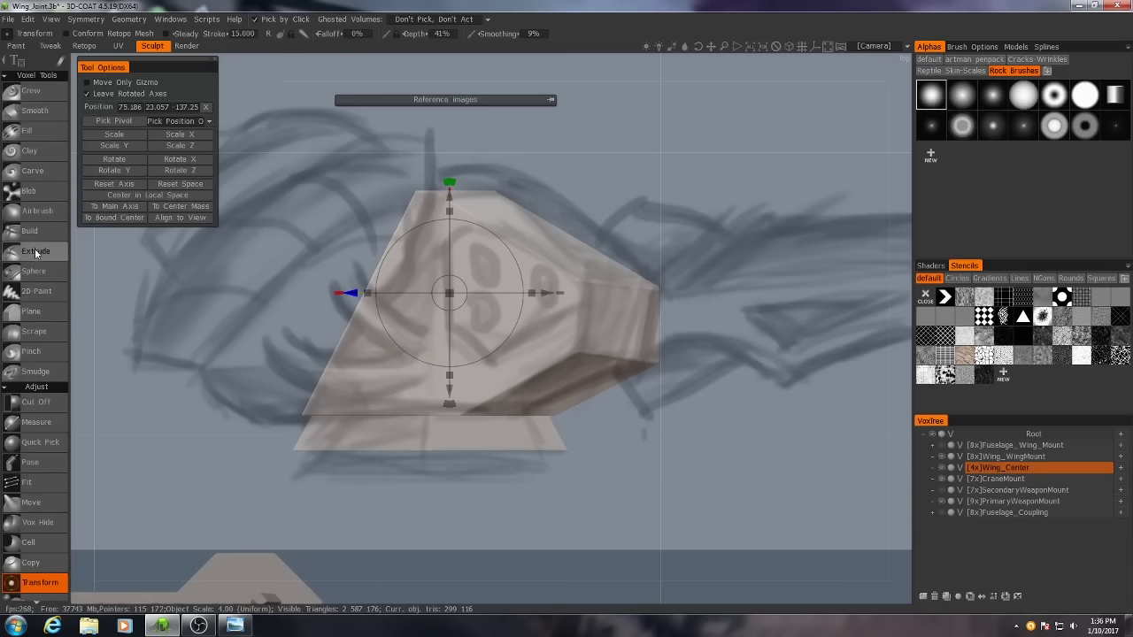
click(35, 252)
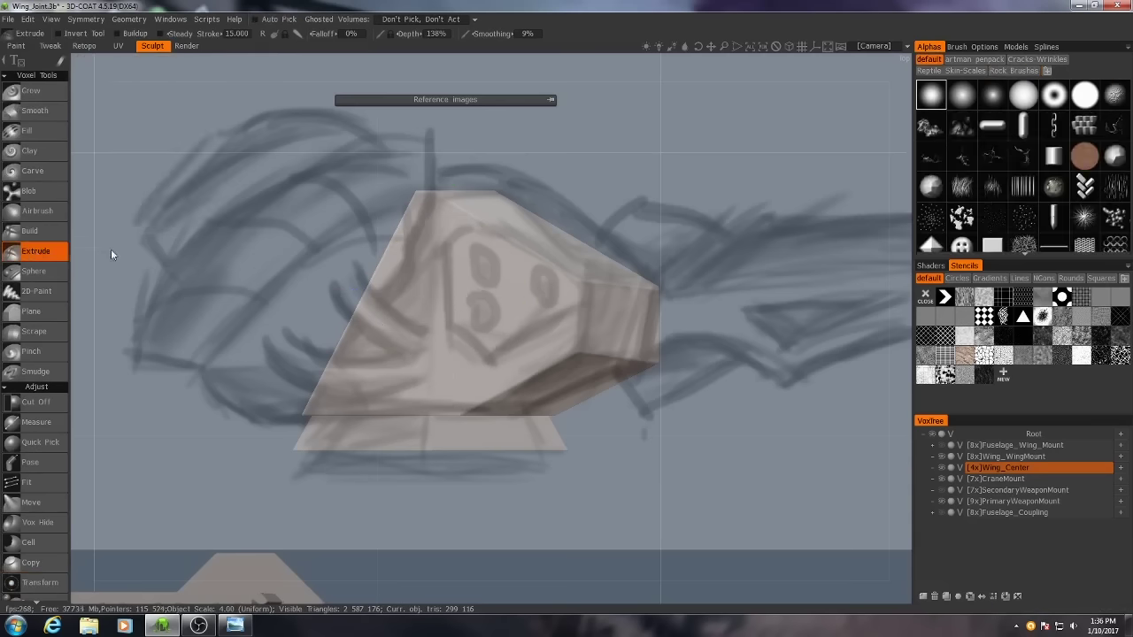
click(549, 100)
drag(376, 155, 252, 156)
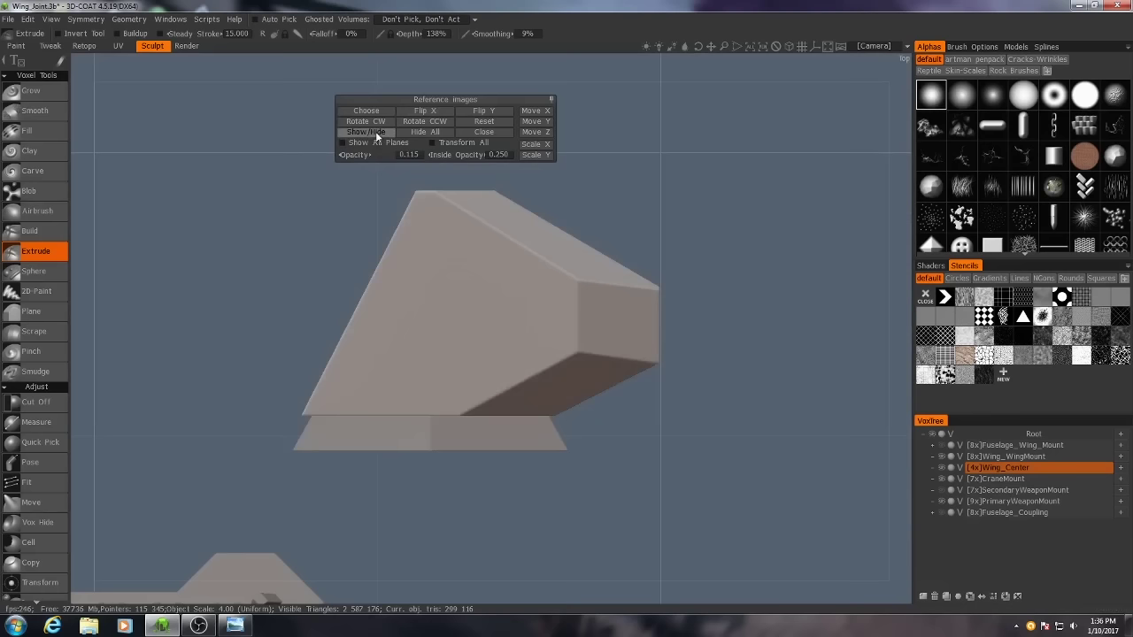
click(381, 133)
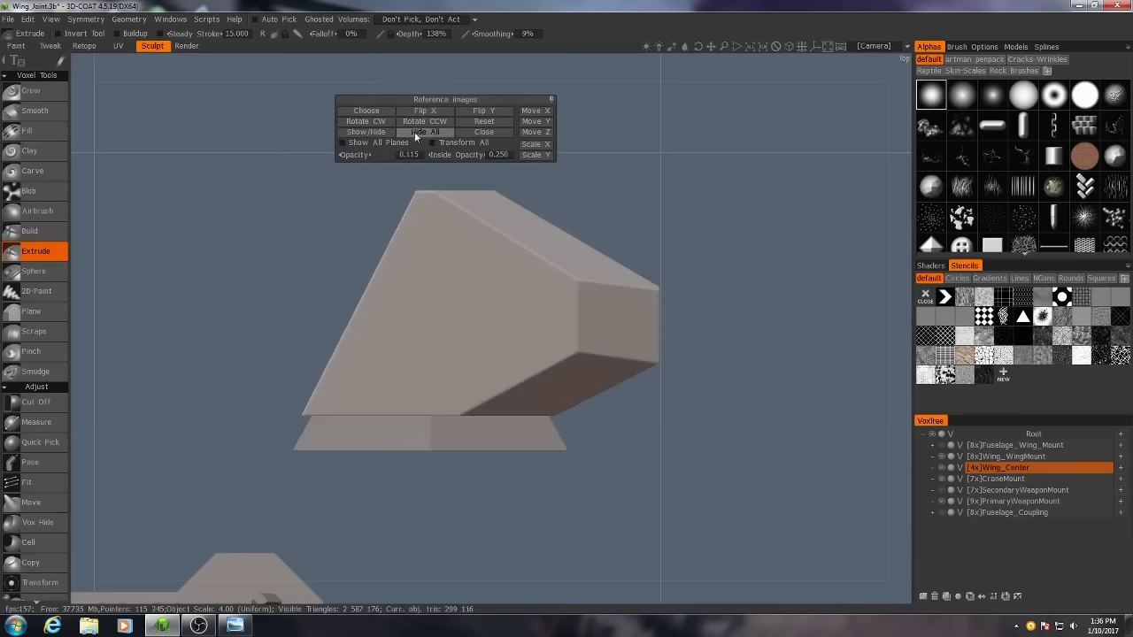
click(548, 100)
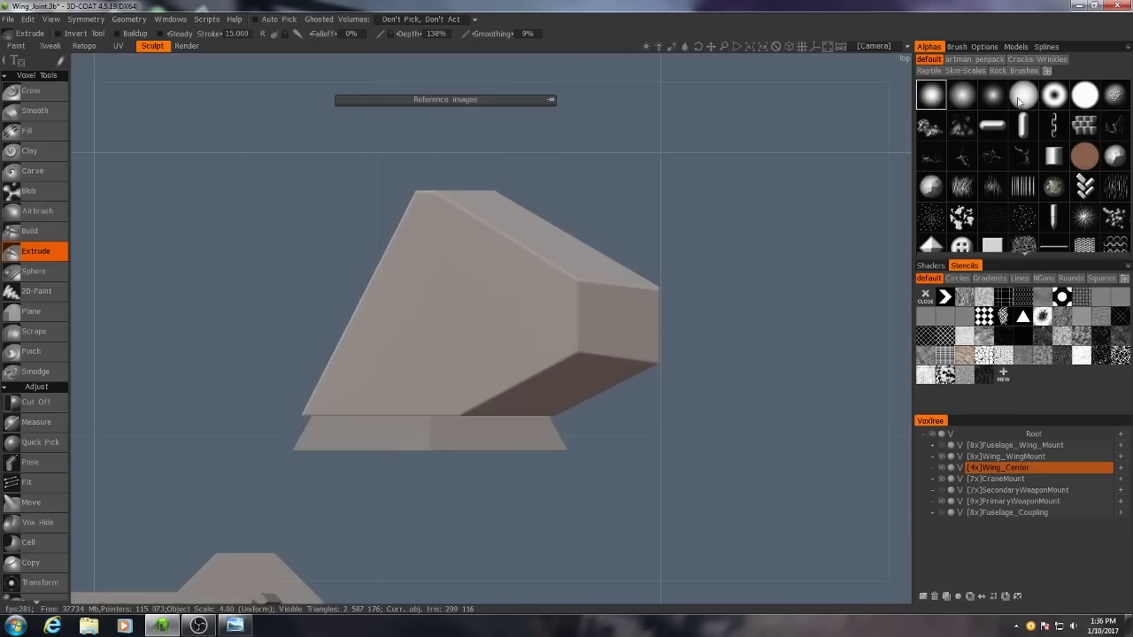
Try a freehand Extrude stroke with the large soft-edged sphere alpha across the top face of Wing_Center, and undo the stroke.
click(1020, 100)
mouse_move(374, 372)
mouse_down()
mouse_move(435, 312)
mouse_move(465, 359)
mouse_move(478, 270)
mouse_move(455, 286)
mouse_move(506, 311)
mouse_up()
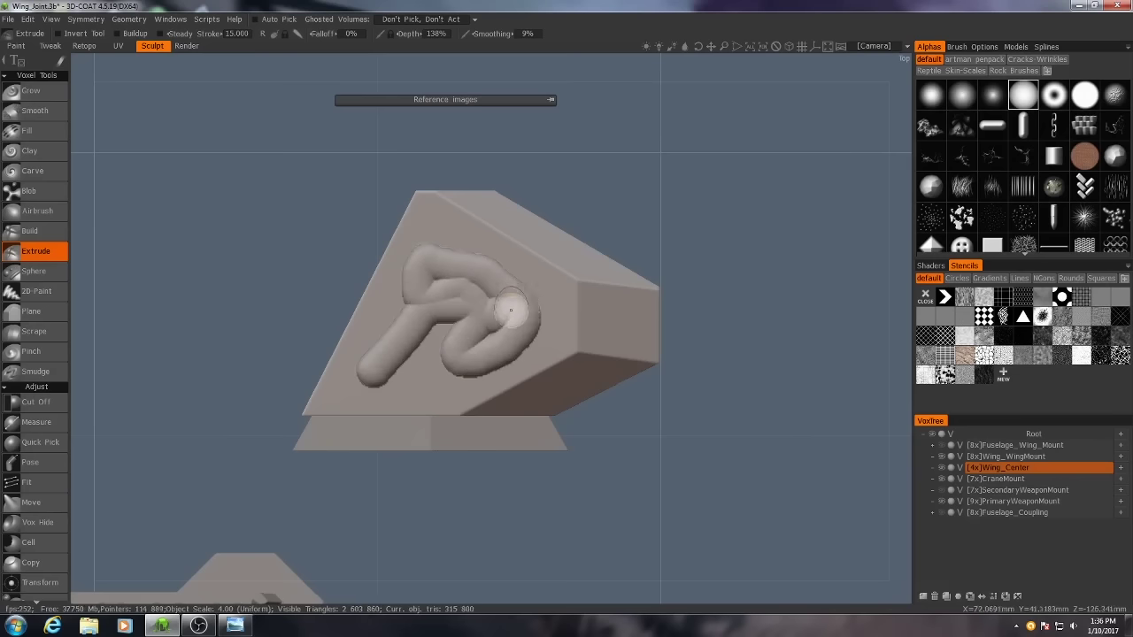
key(ctrl+z)
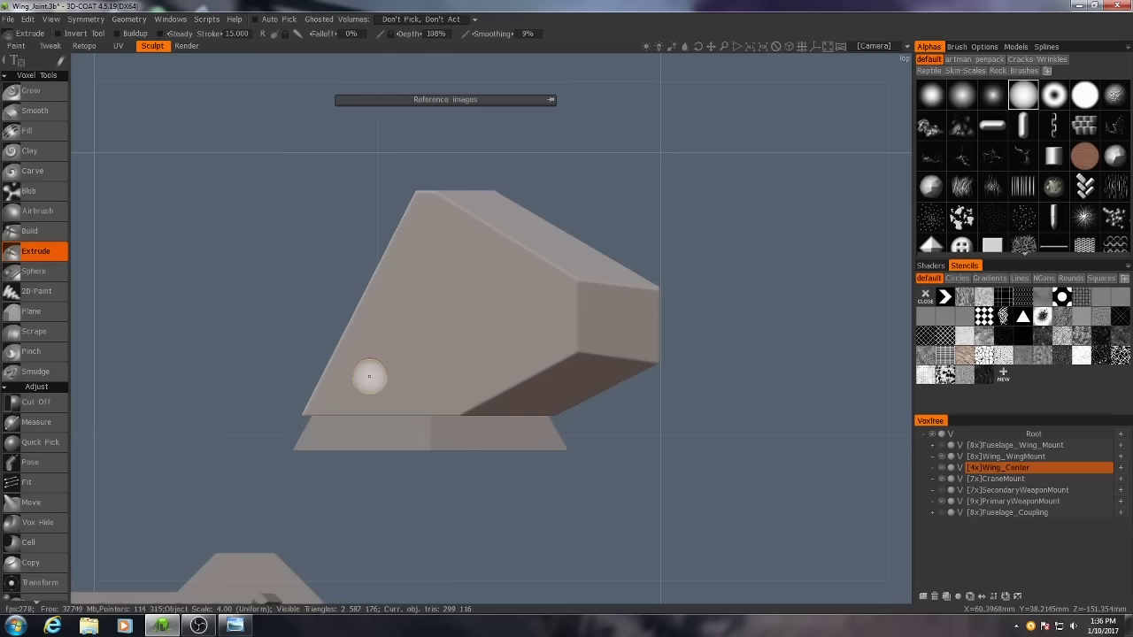
Try a longer winding Extrude stroke over most of the Wing_Center top face, and undo it.
mouse_move(347, 391)
mouse_down()
mouse_move(396, 359)
mouse_move(427, 318)
mouse_move(491, 282)
mouse_move(547, 310)
mouse_move(434, 381)
mouse_move(443, 341)
mouse_move(494, 263)
mouse_move(501, 291)
mouse_up()
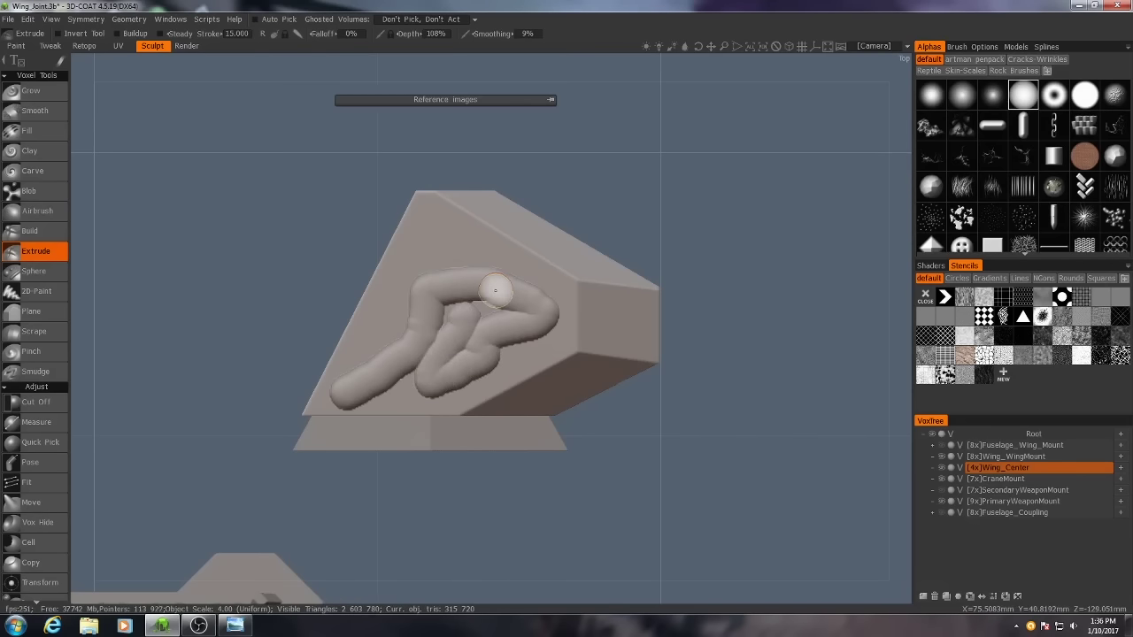
key(ctrl+z)
Compress Wing_Center along its X axis with Transform and move it back against the mount plate at about X 68.73.
key(t)
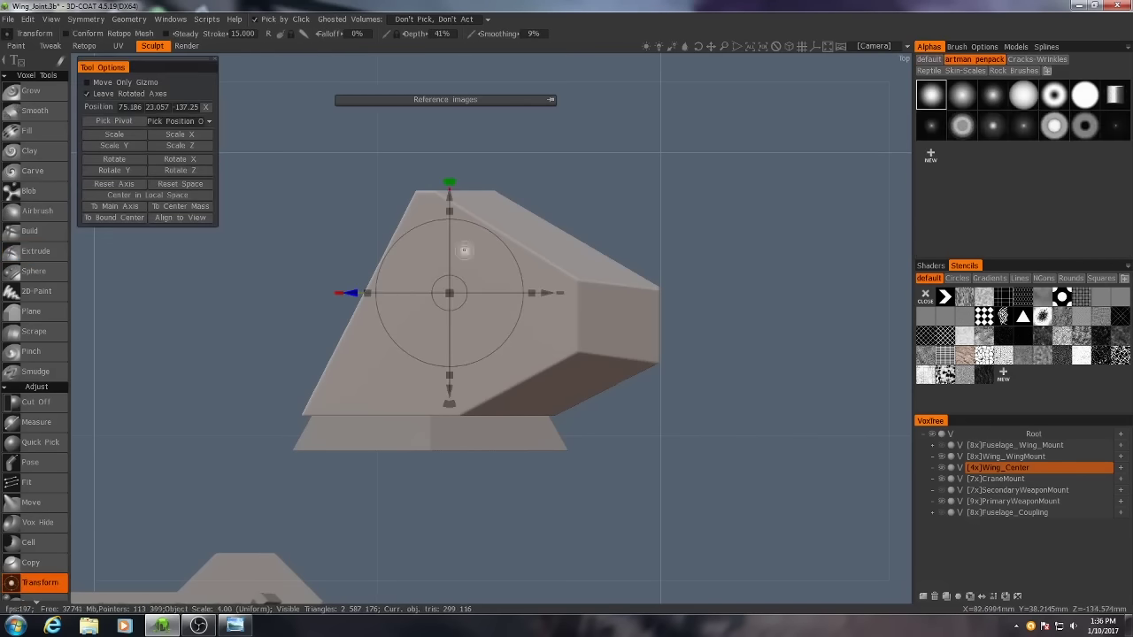
drag(450, 212, 450, 244)
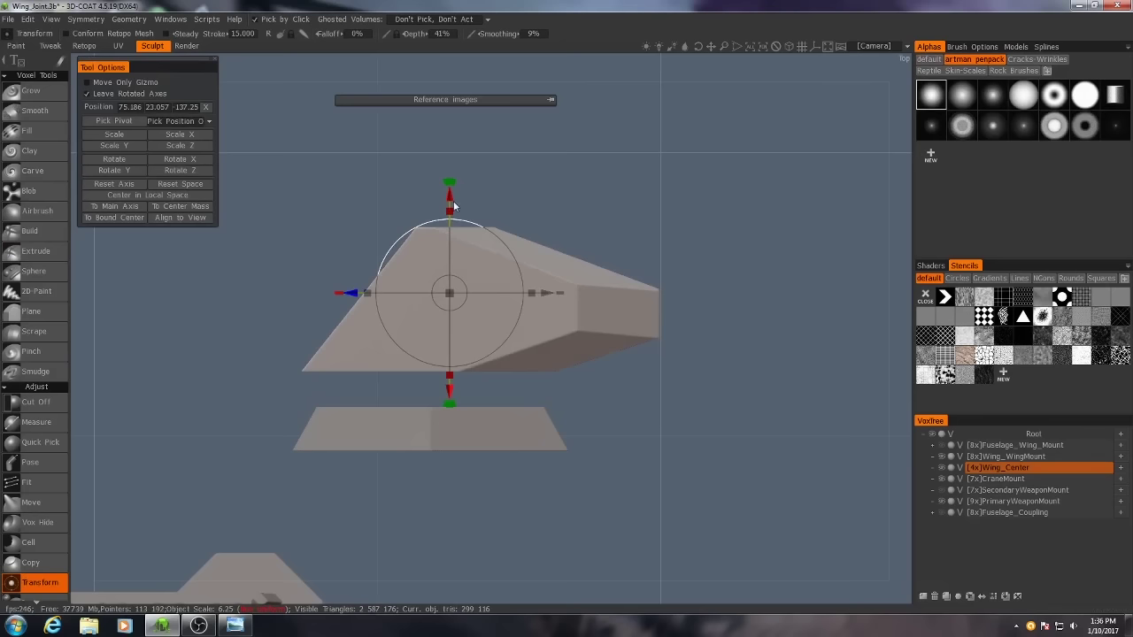
drag(449, 199, 449, 235)
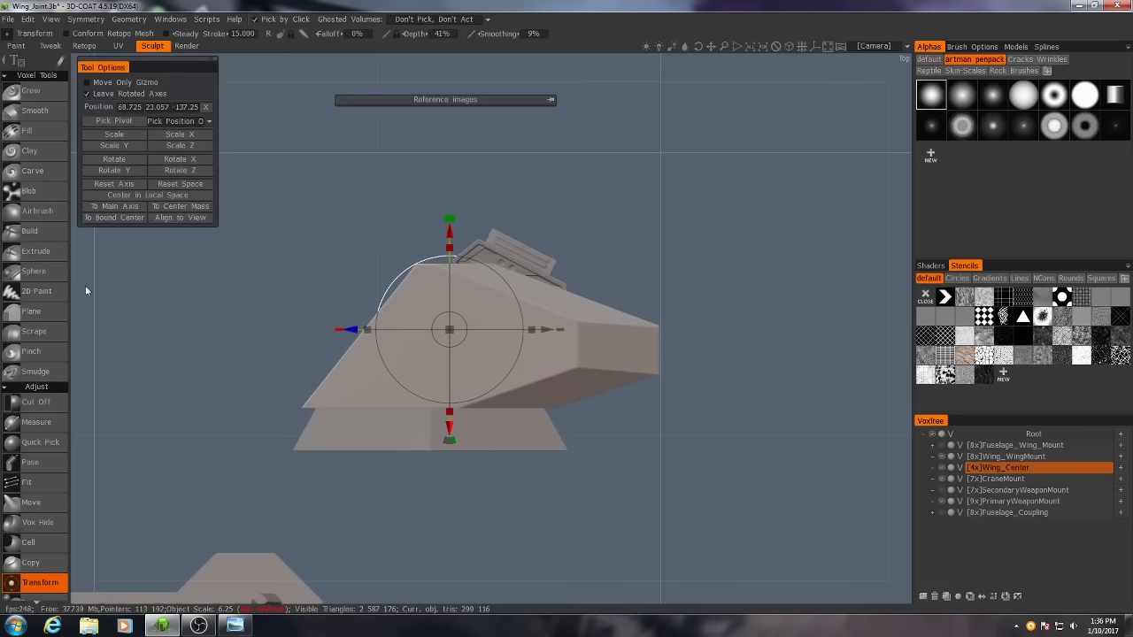
Try several short Extrude dabs on the top face of the compressed Wing_Center block, undoing each one.
click(36, 253)
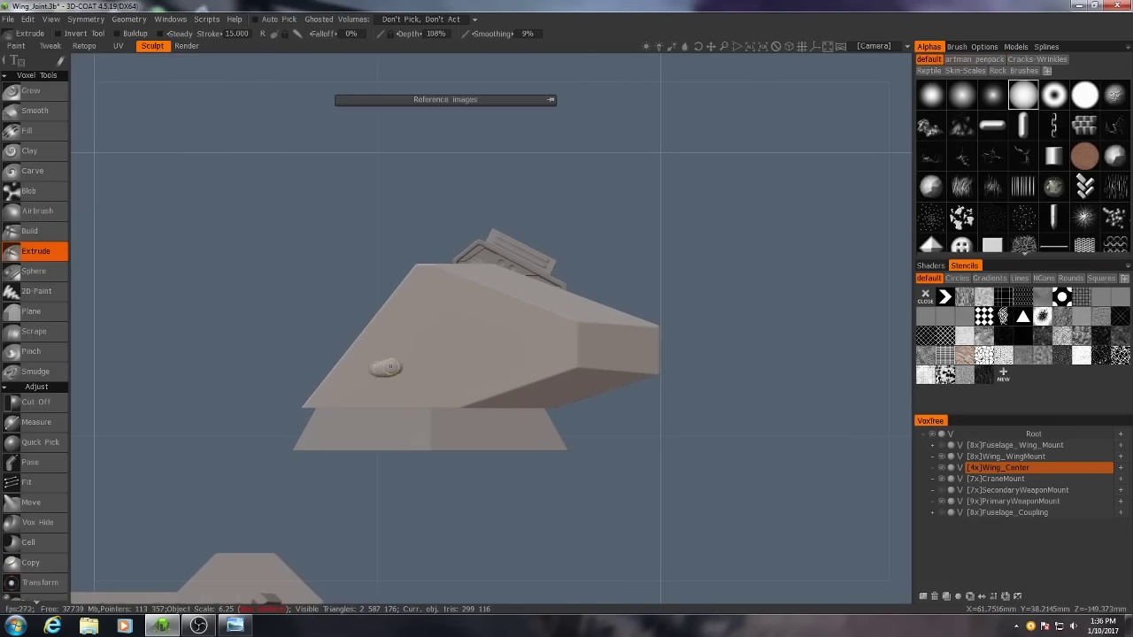
key(ctrl+z)
click(444, 334)
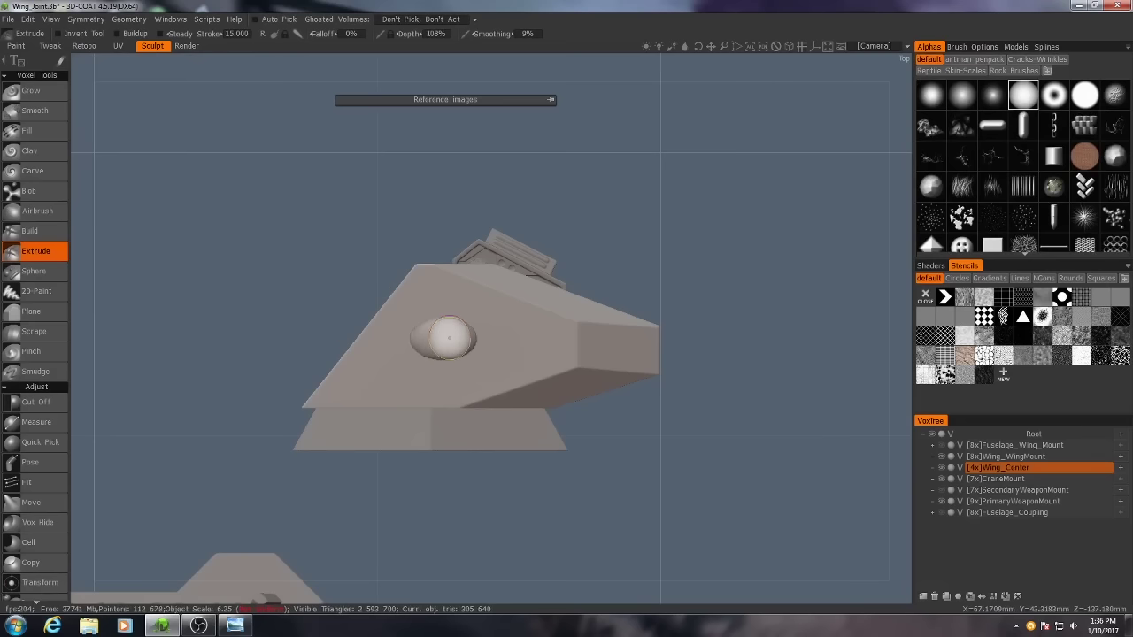
key(ctrl+z)
click(445, 339)
right_drag(444, 339, 439, 339)
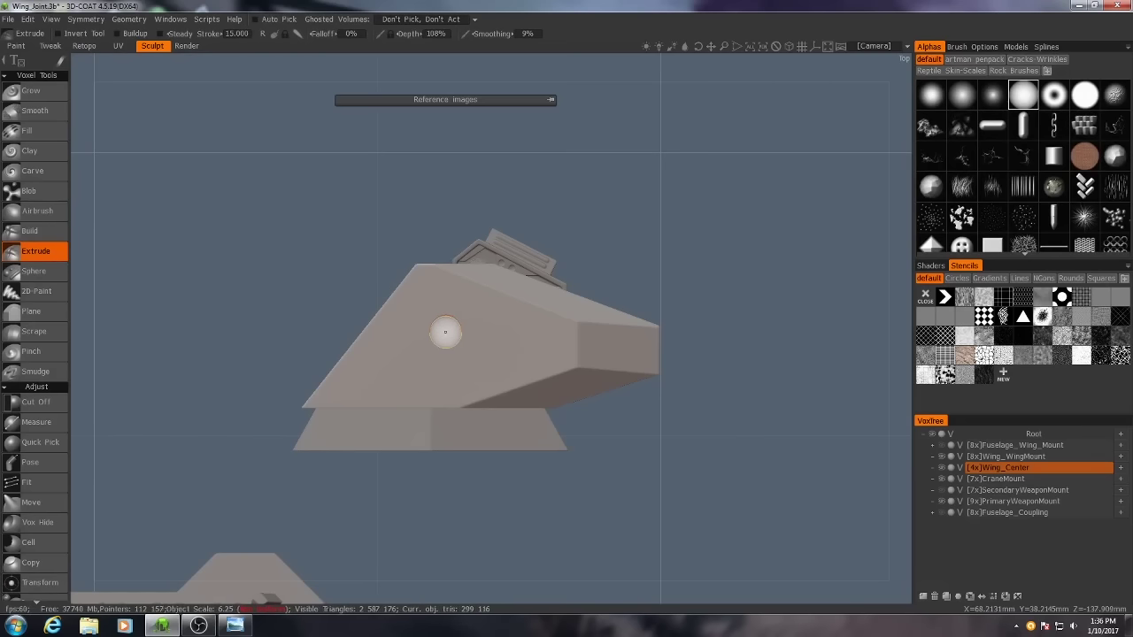
click(445, 332)
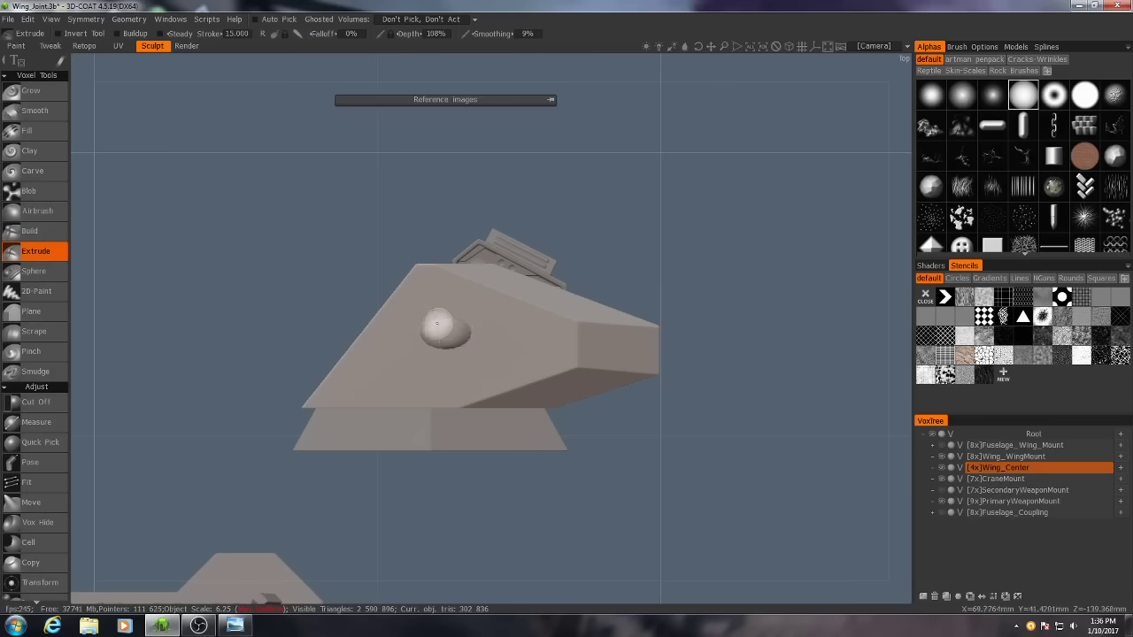
key(ctrl+z)
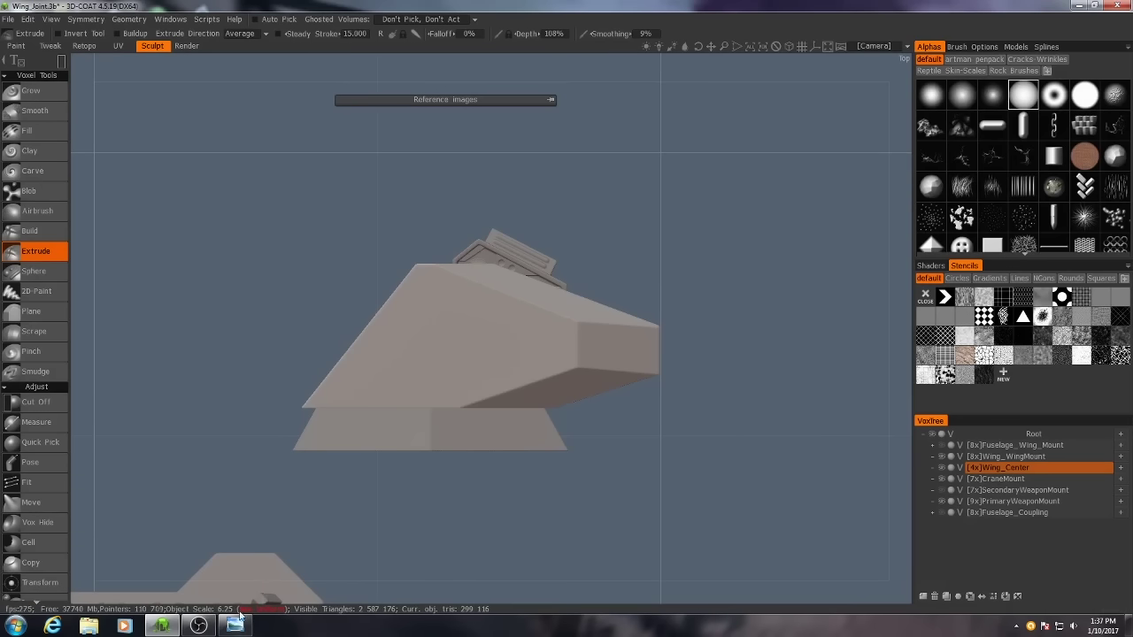
Undo the last move and X-axis scaling of the Wing_Center block.
key(ctrl+z)
key(ctrl+z)
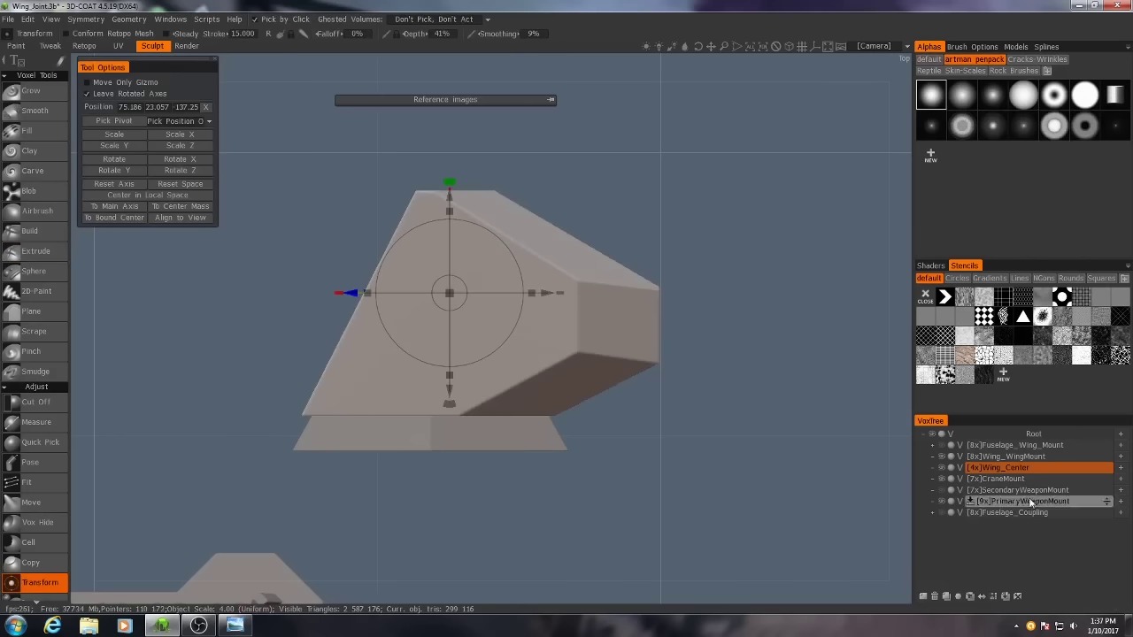
Show the top-view reference image again and switch to the front view of Wing_Center.
click(549, 100)
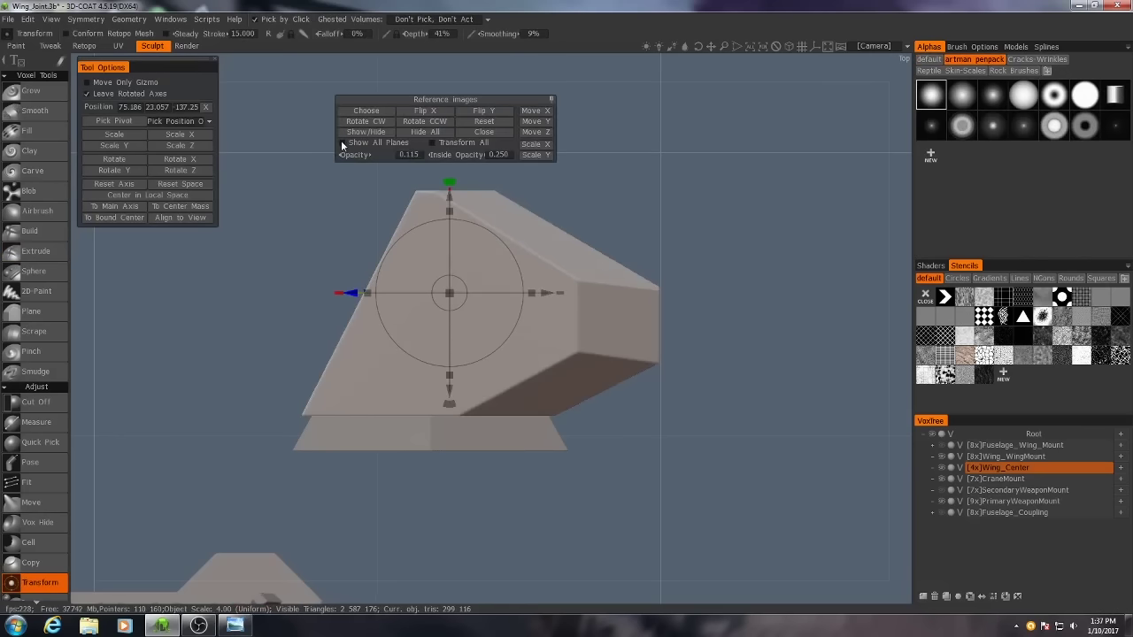
click(366, 132)
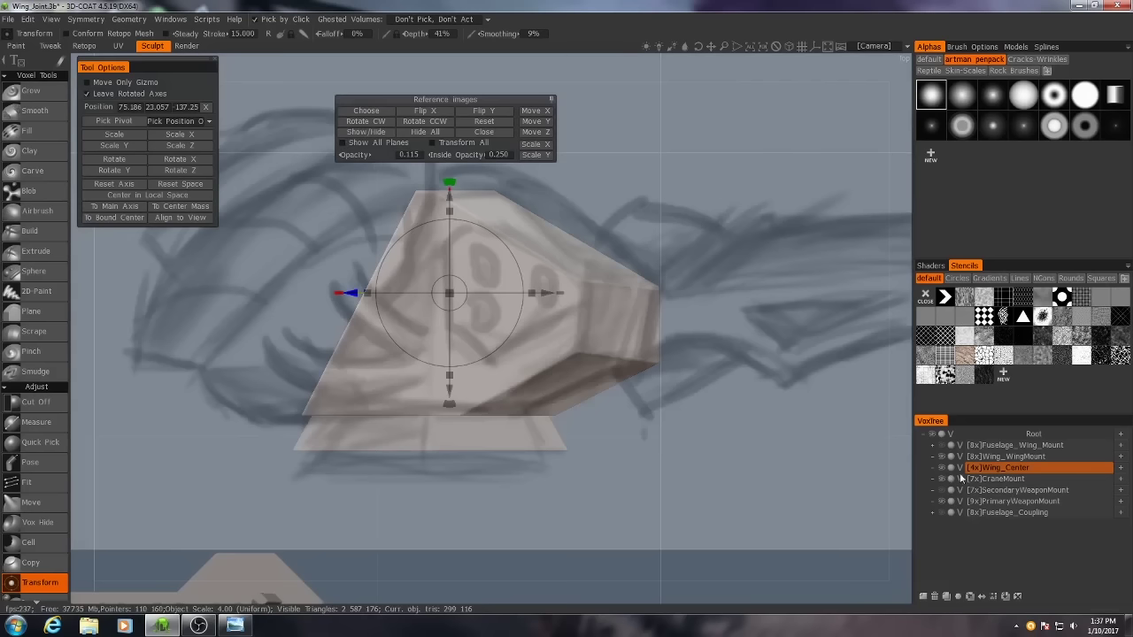
key(KP_1)
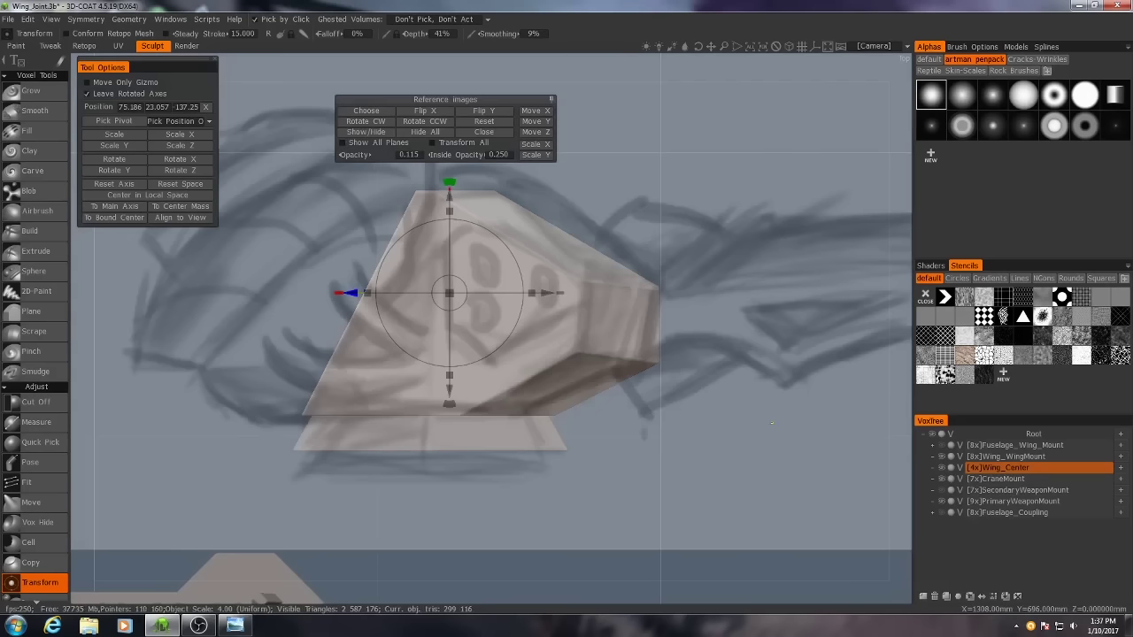
key(KP_5)
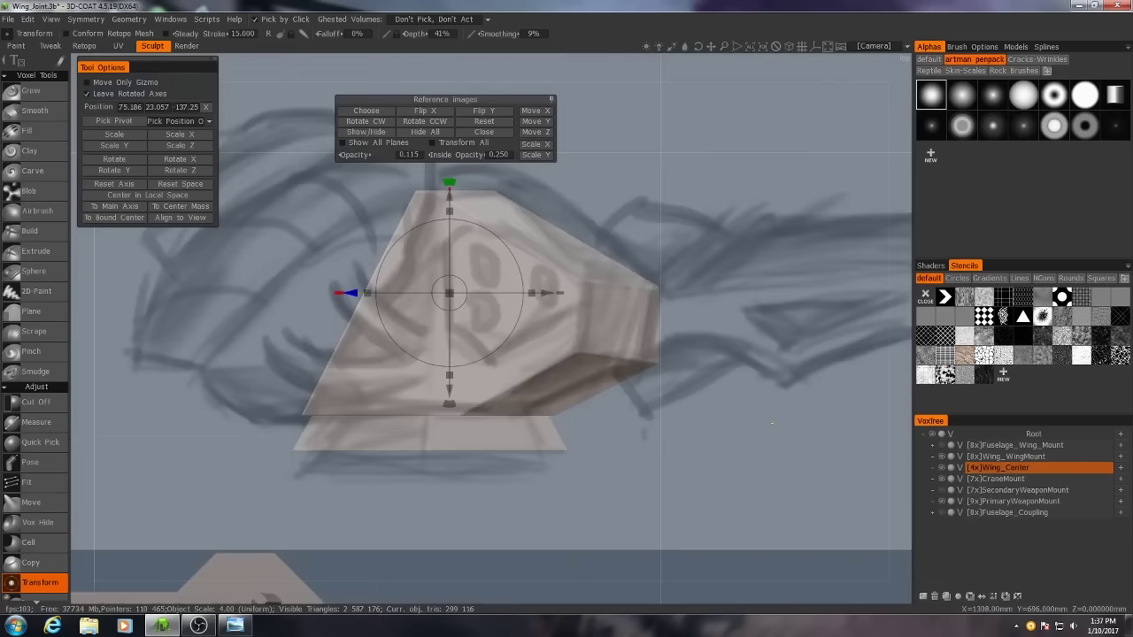
click(550, 100)
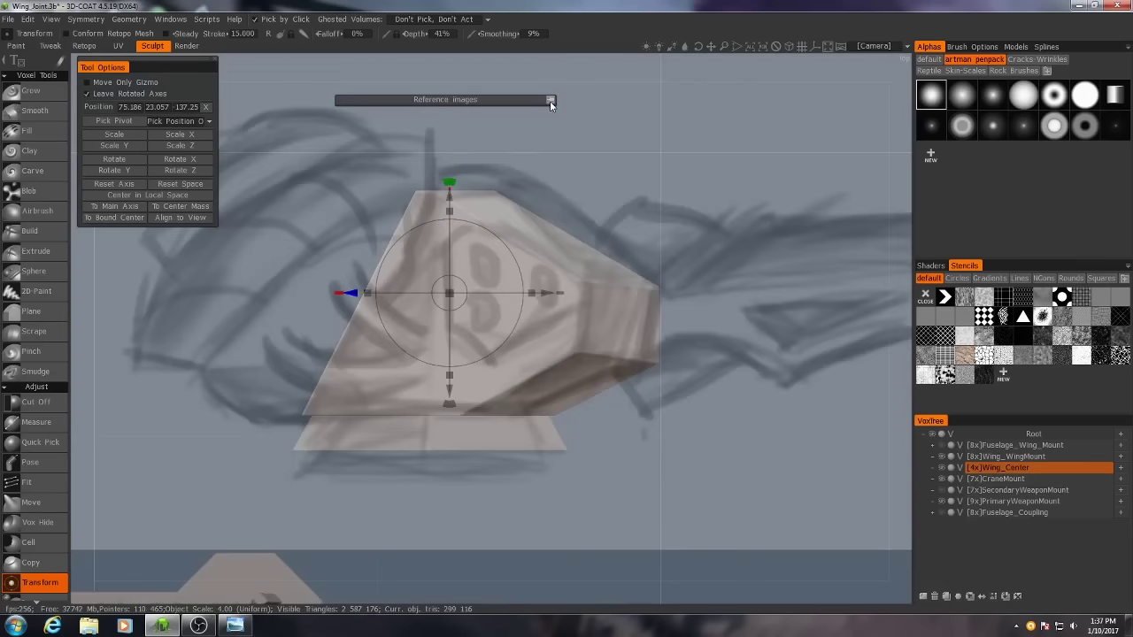
key(KP_2)
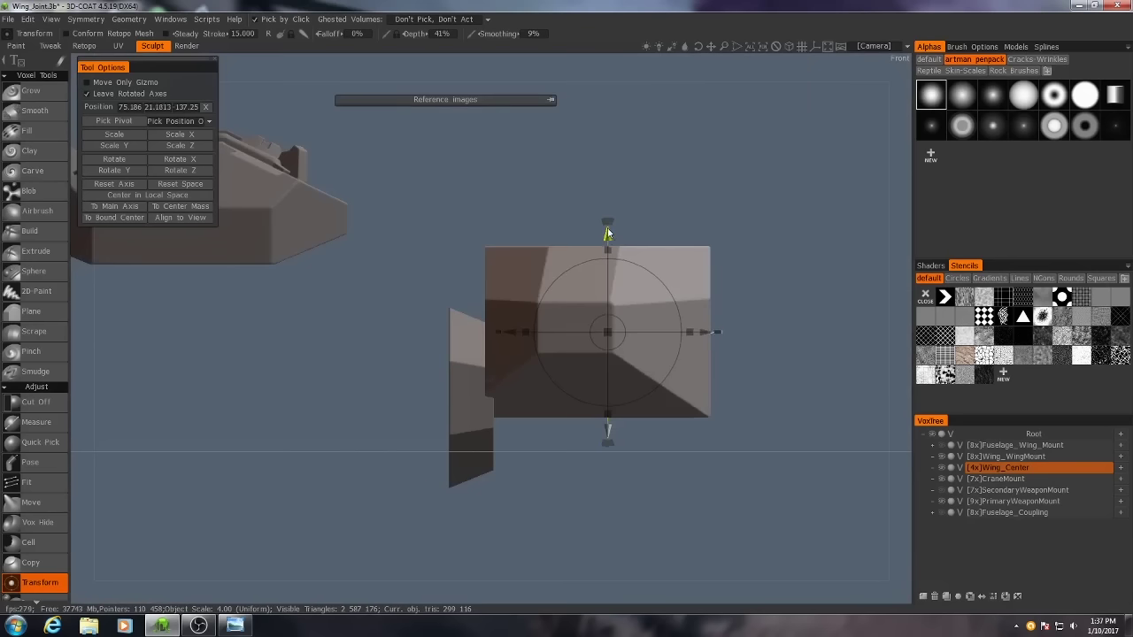